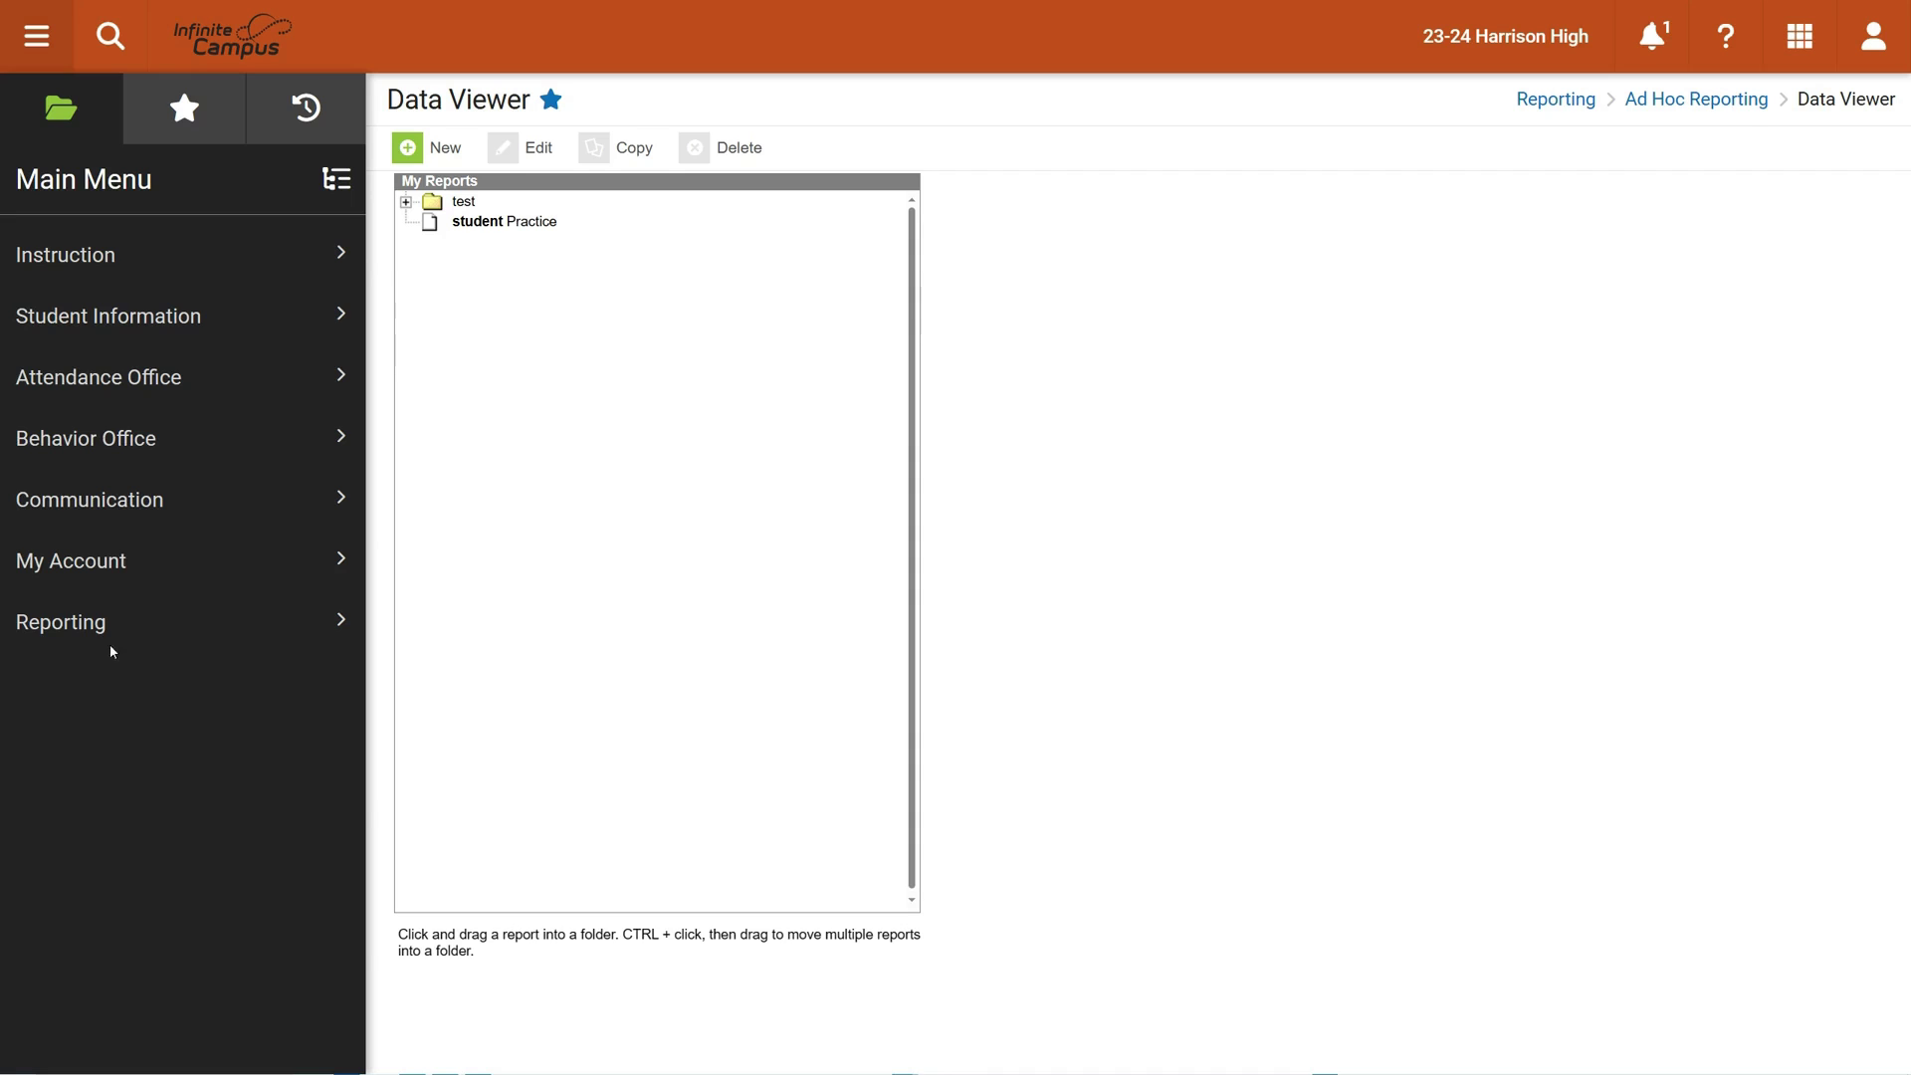
# Go to Reporting > Ad Hoc Reporting > Data Viewer to list My Reports
pyautogui.click(86, 627)
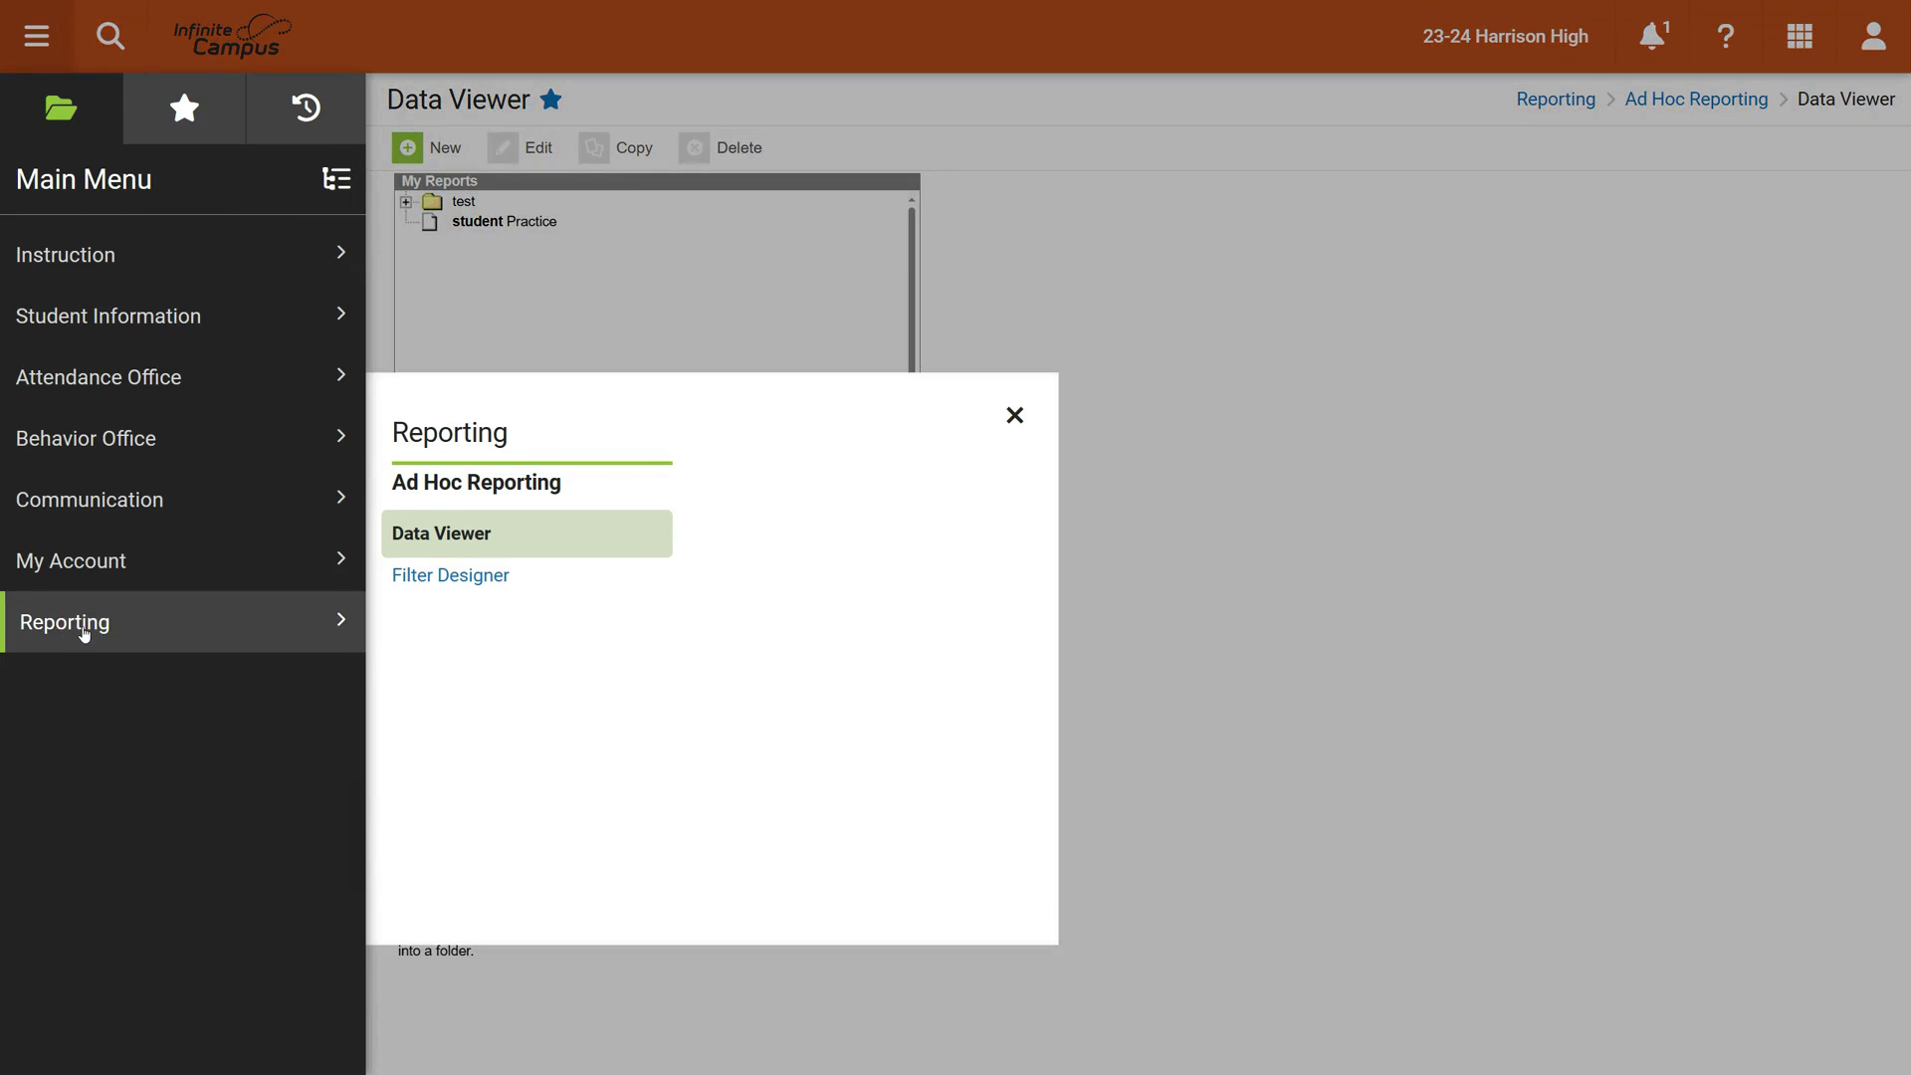
pyautogui.click(447, 538)
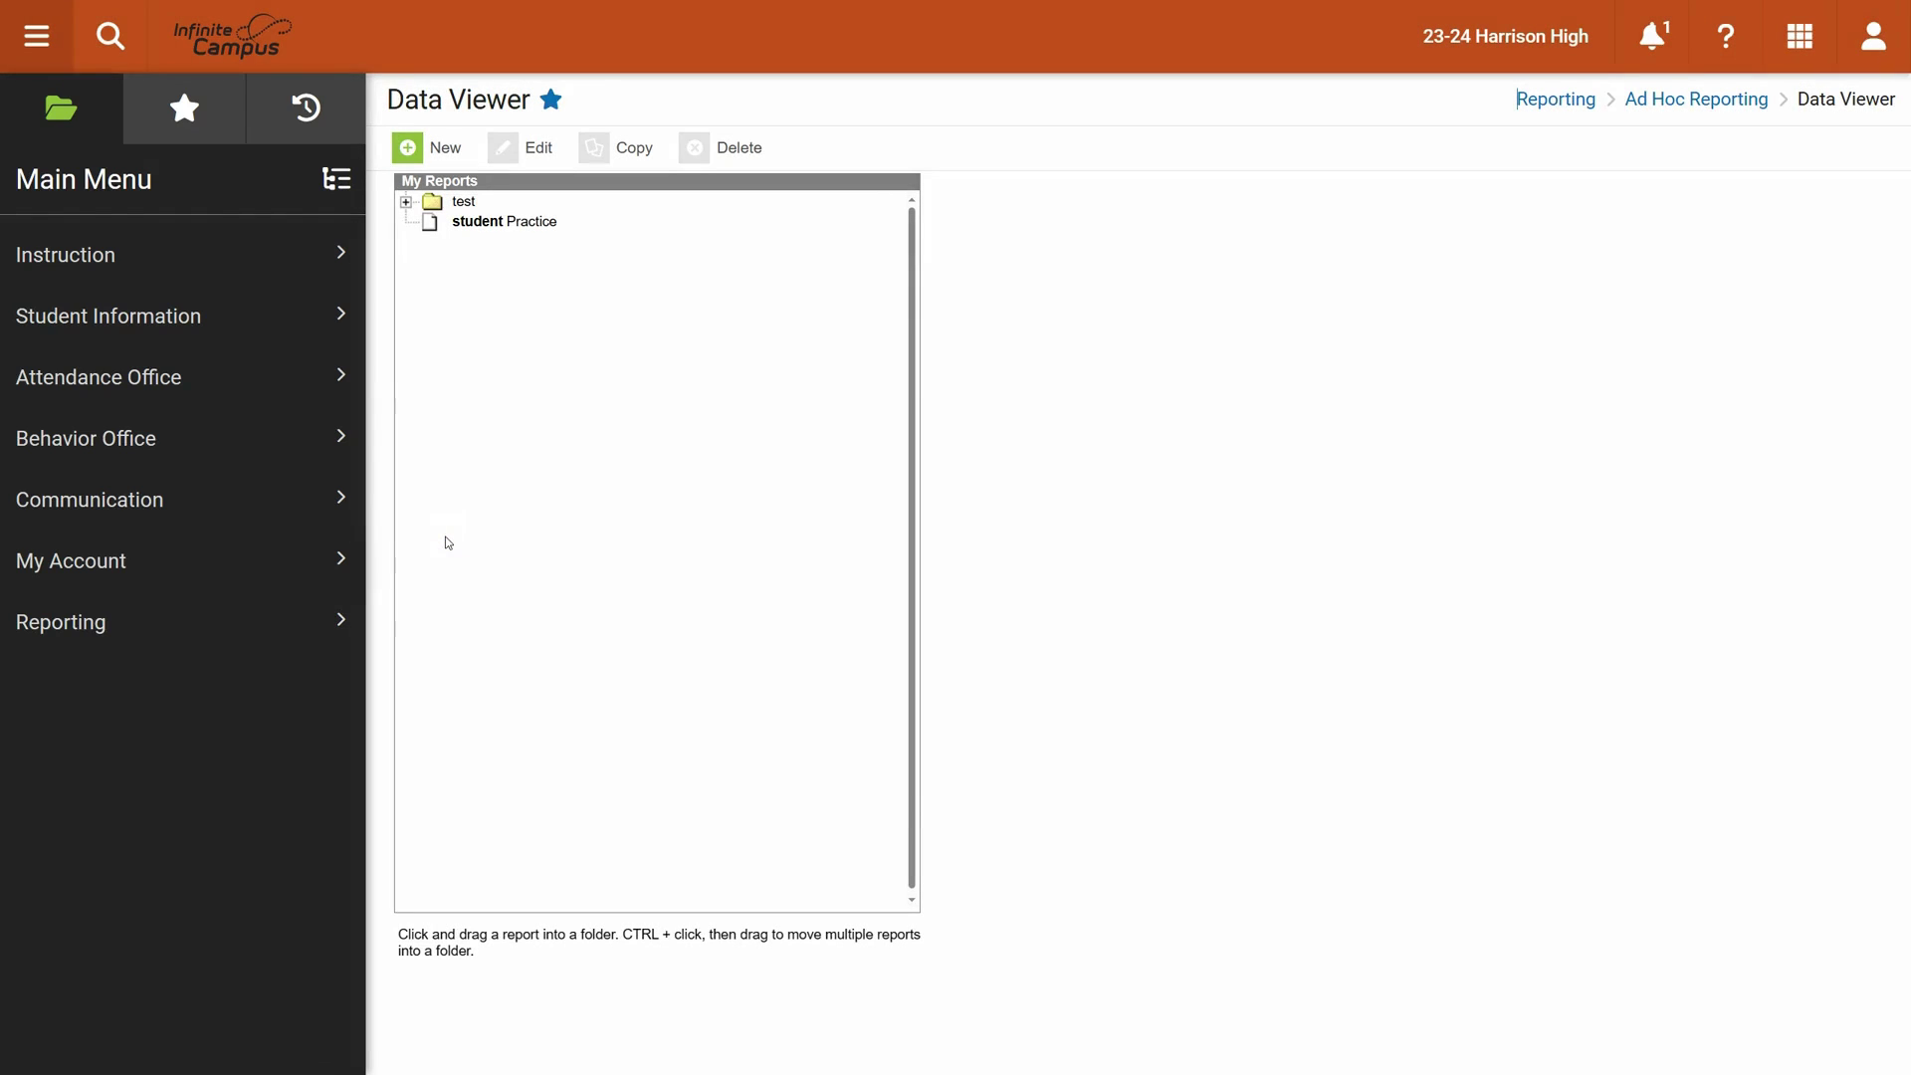
# Create a new Report item with Student focus in the Data Viewer
pyautogui.click(411, 149)
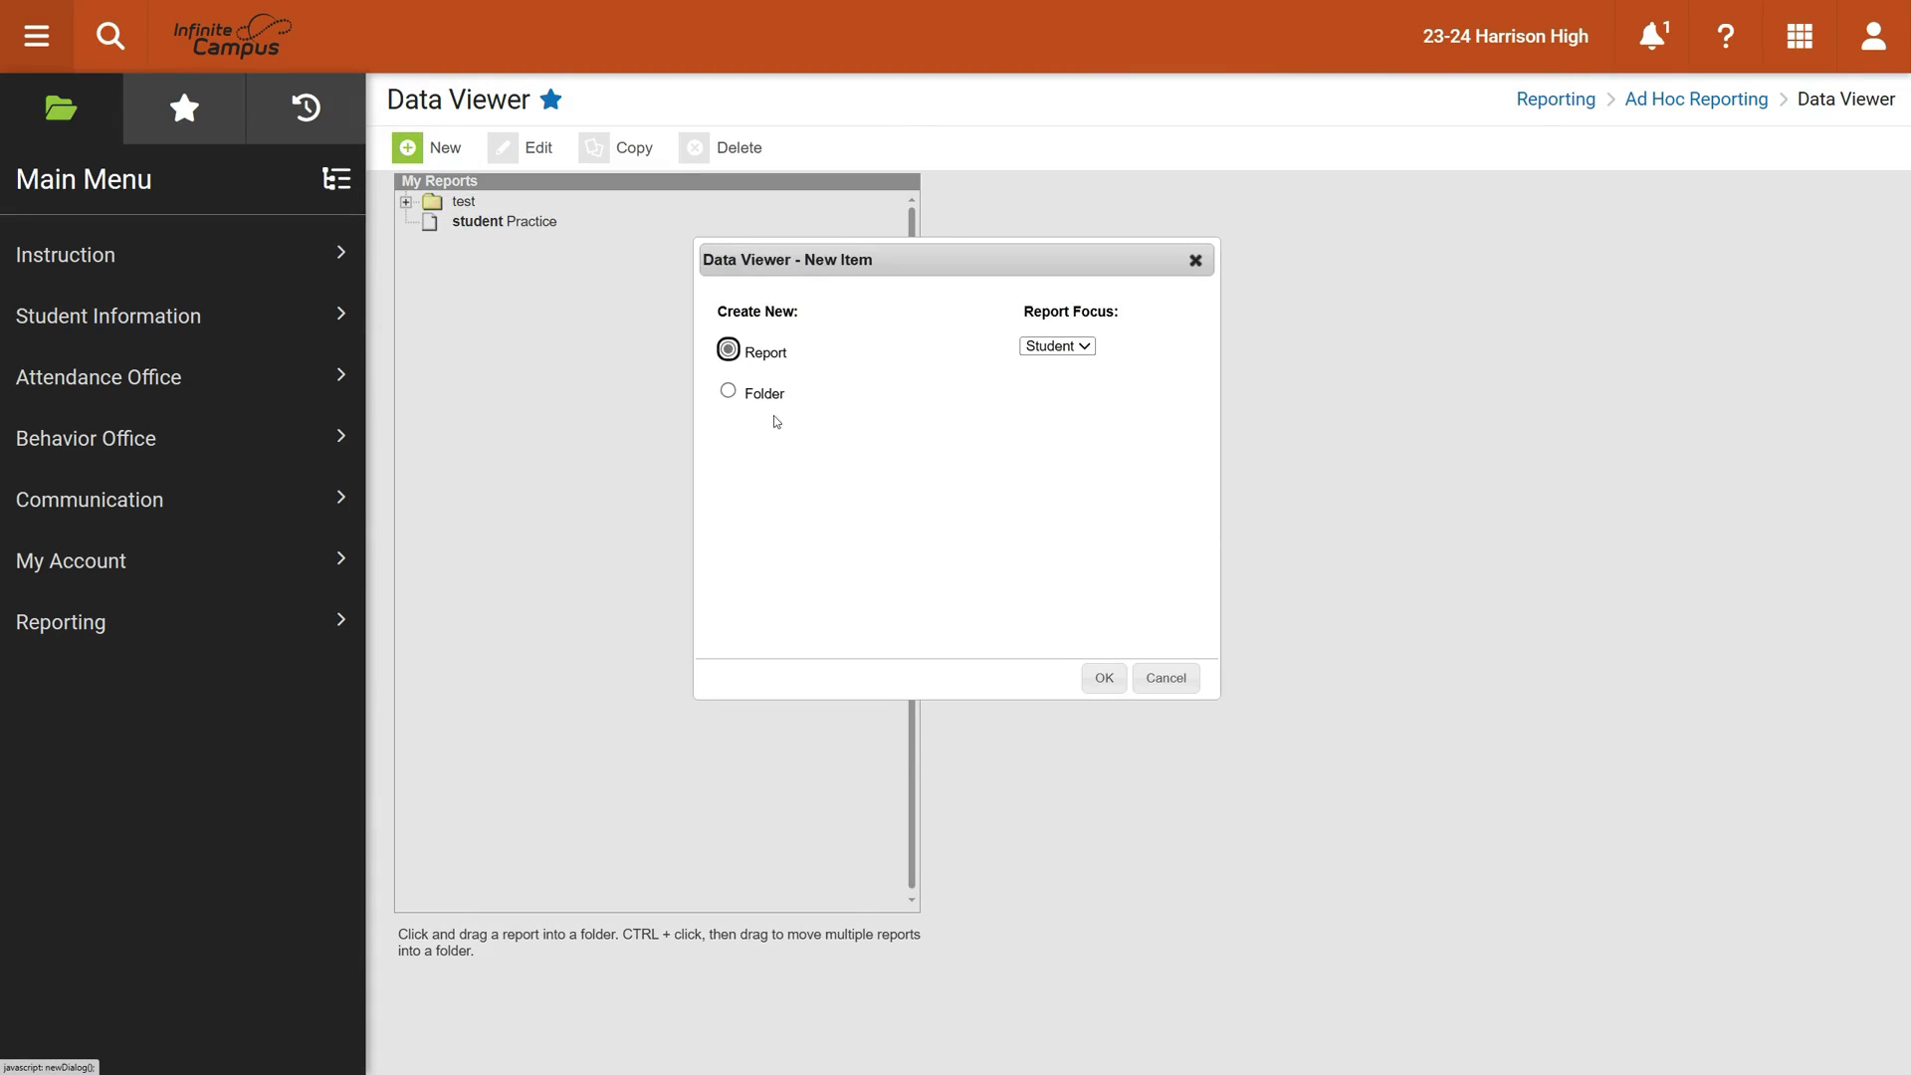
pyautogui.click(776, 352)
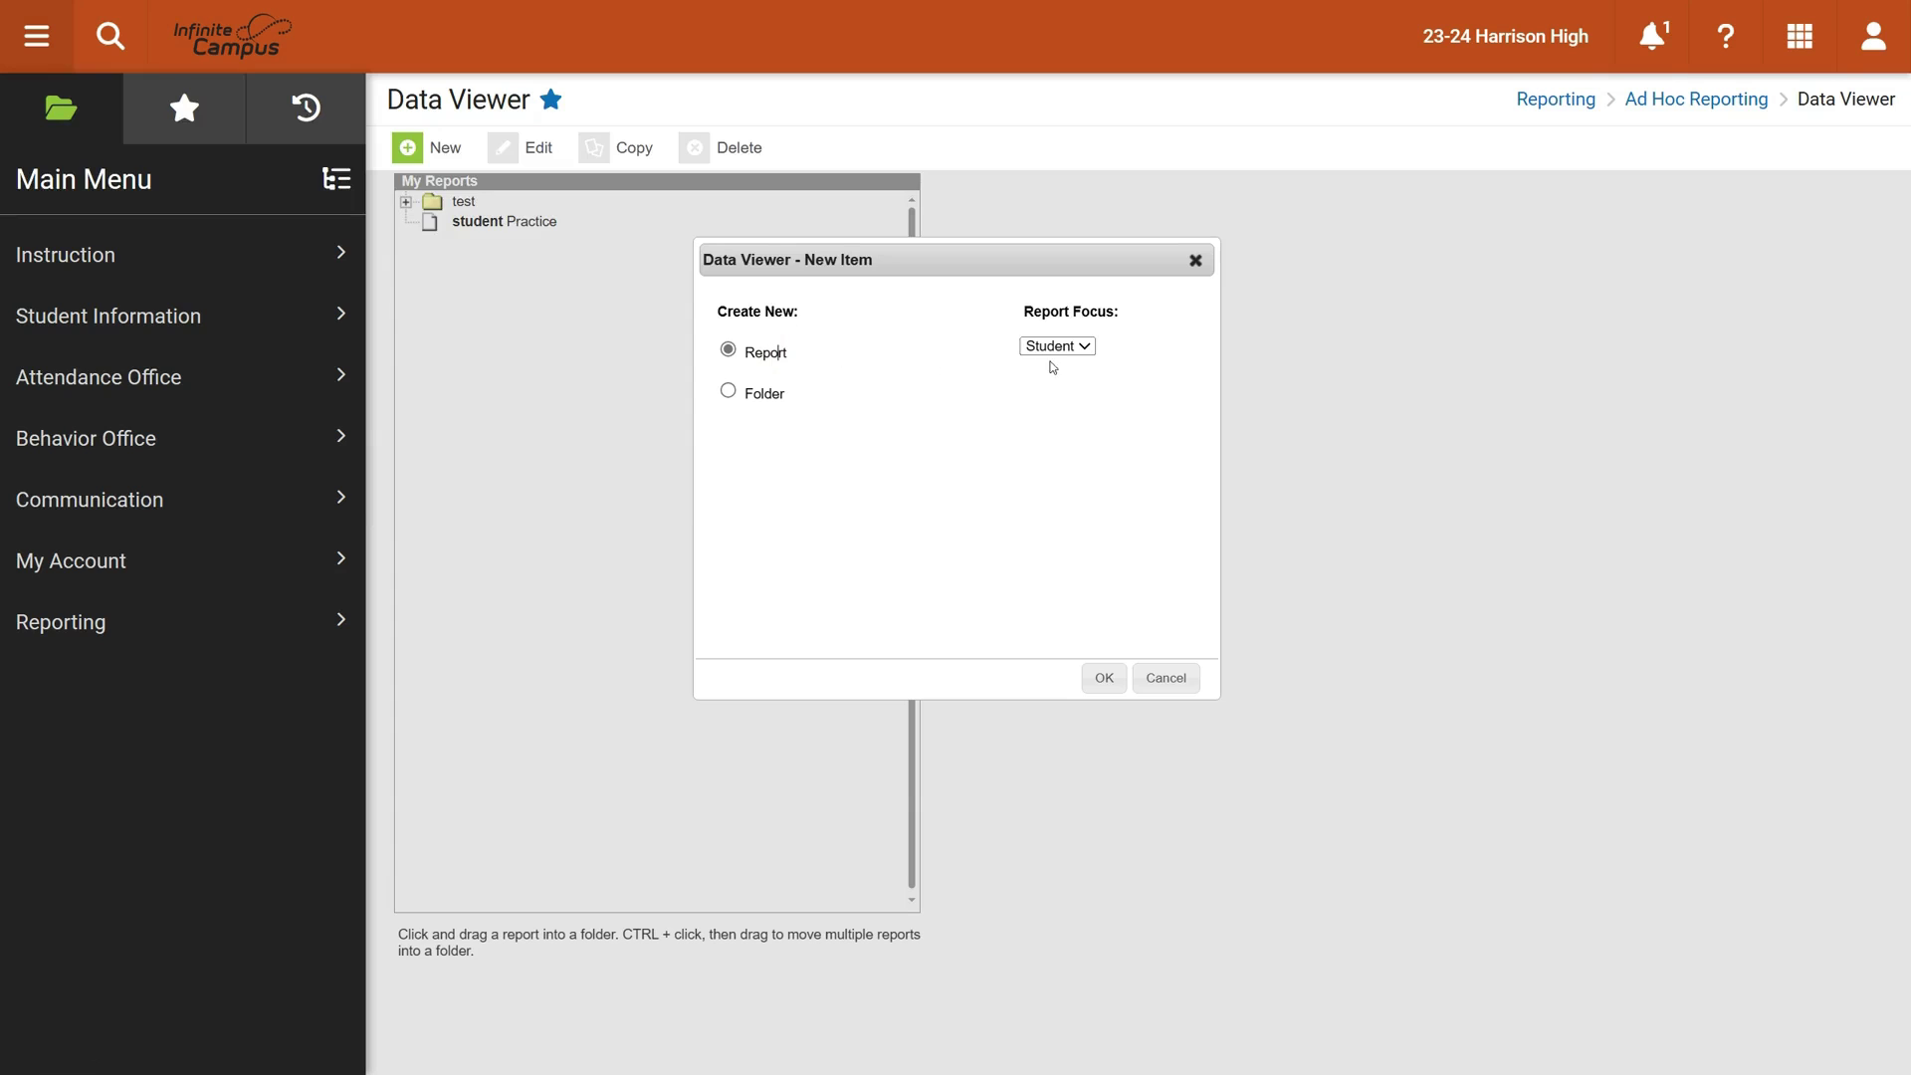
pyautogui.click(1102, 677)
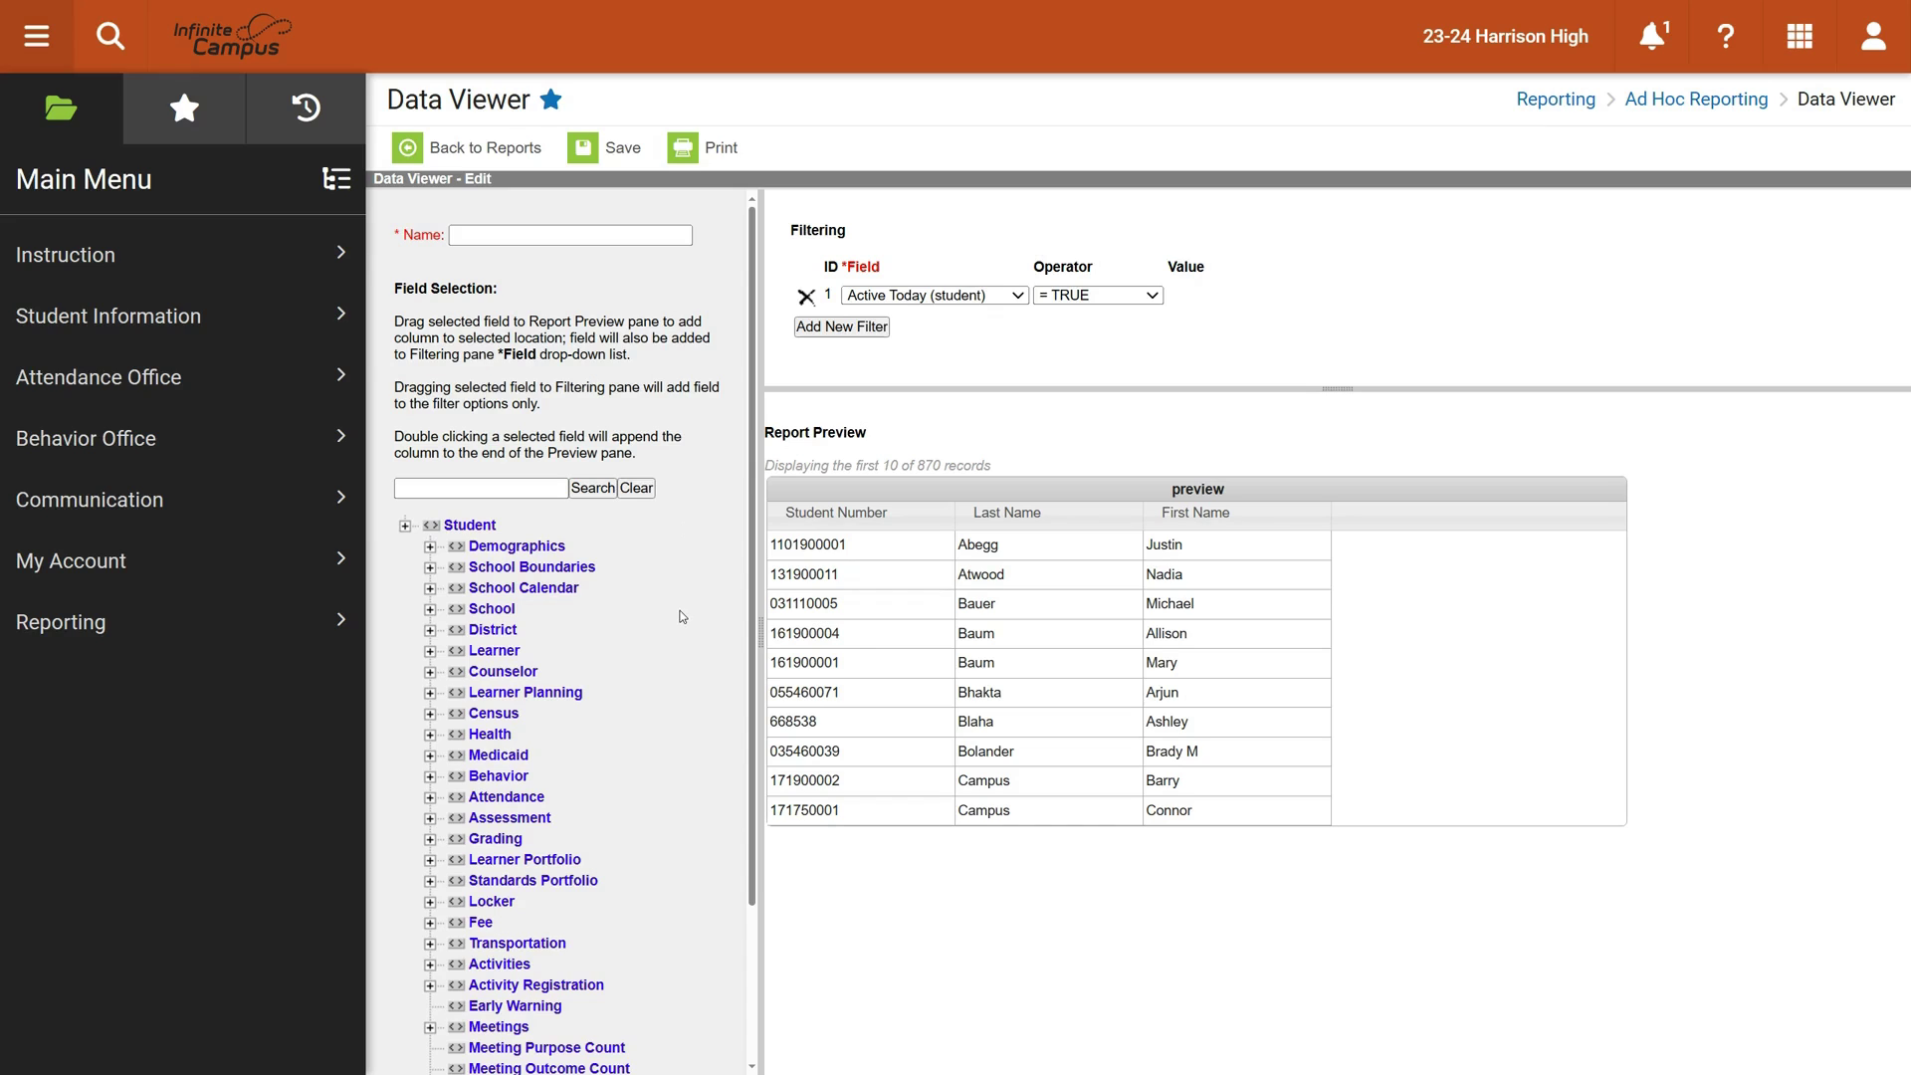
# Add School Name from School Boundaries as a preview column before Last Name
pyautogui.click(430, 568)
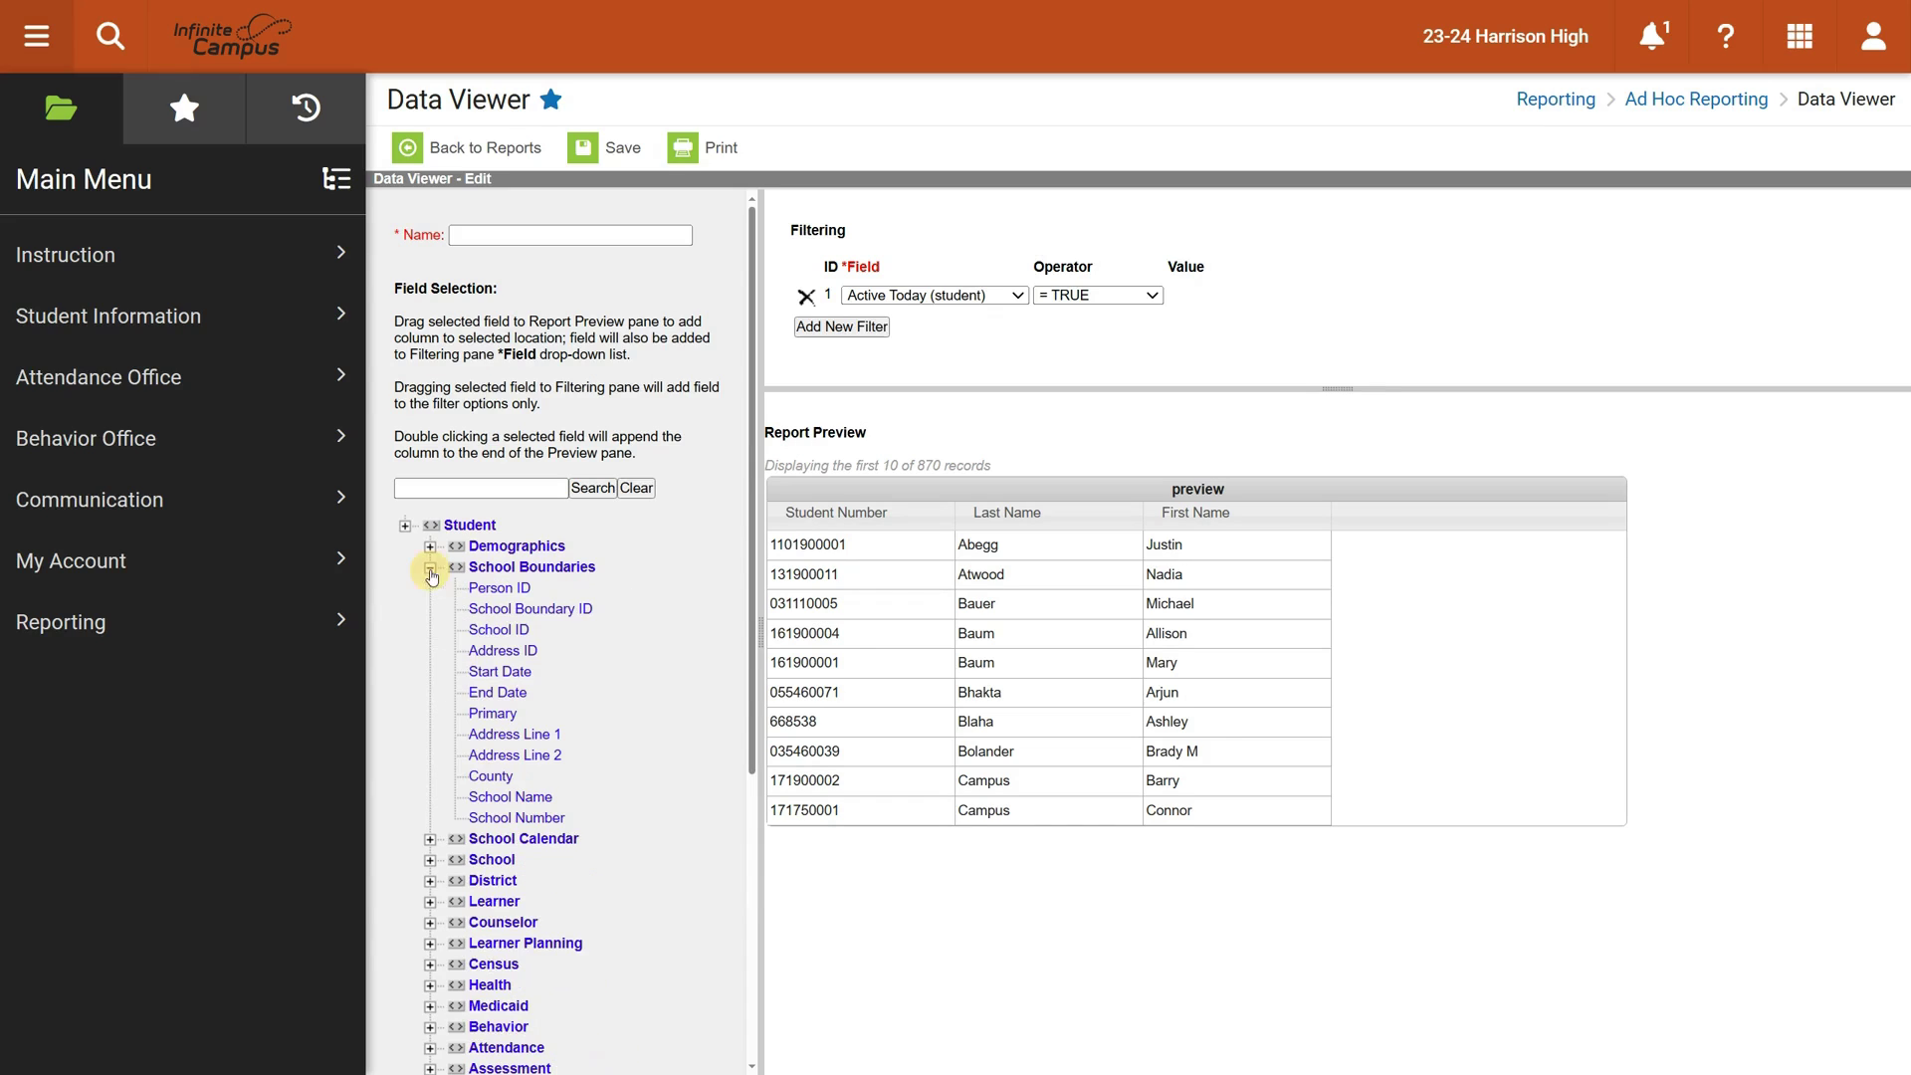
pyautogui.click(525, 797)
pyautogui.moveTo(508, 799); pyautogui.dragTo(1395, 506)
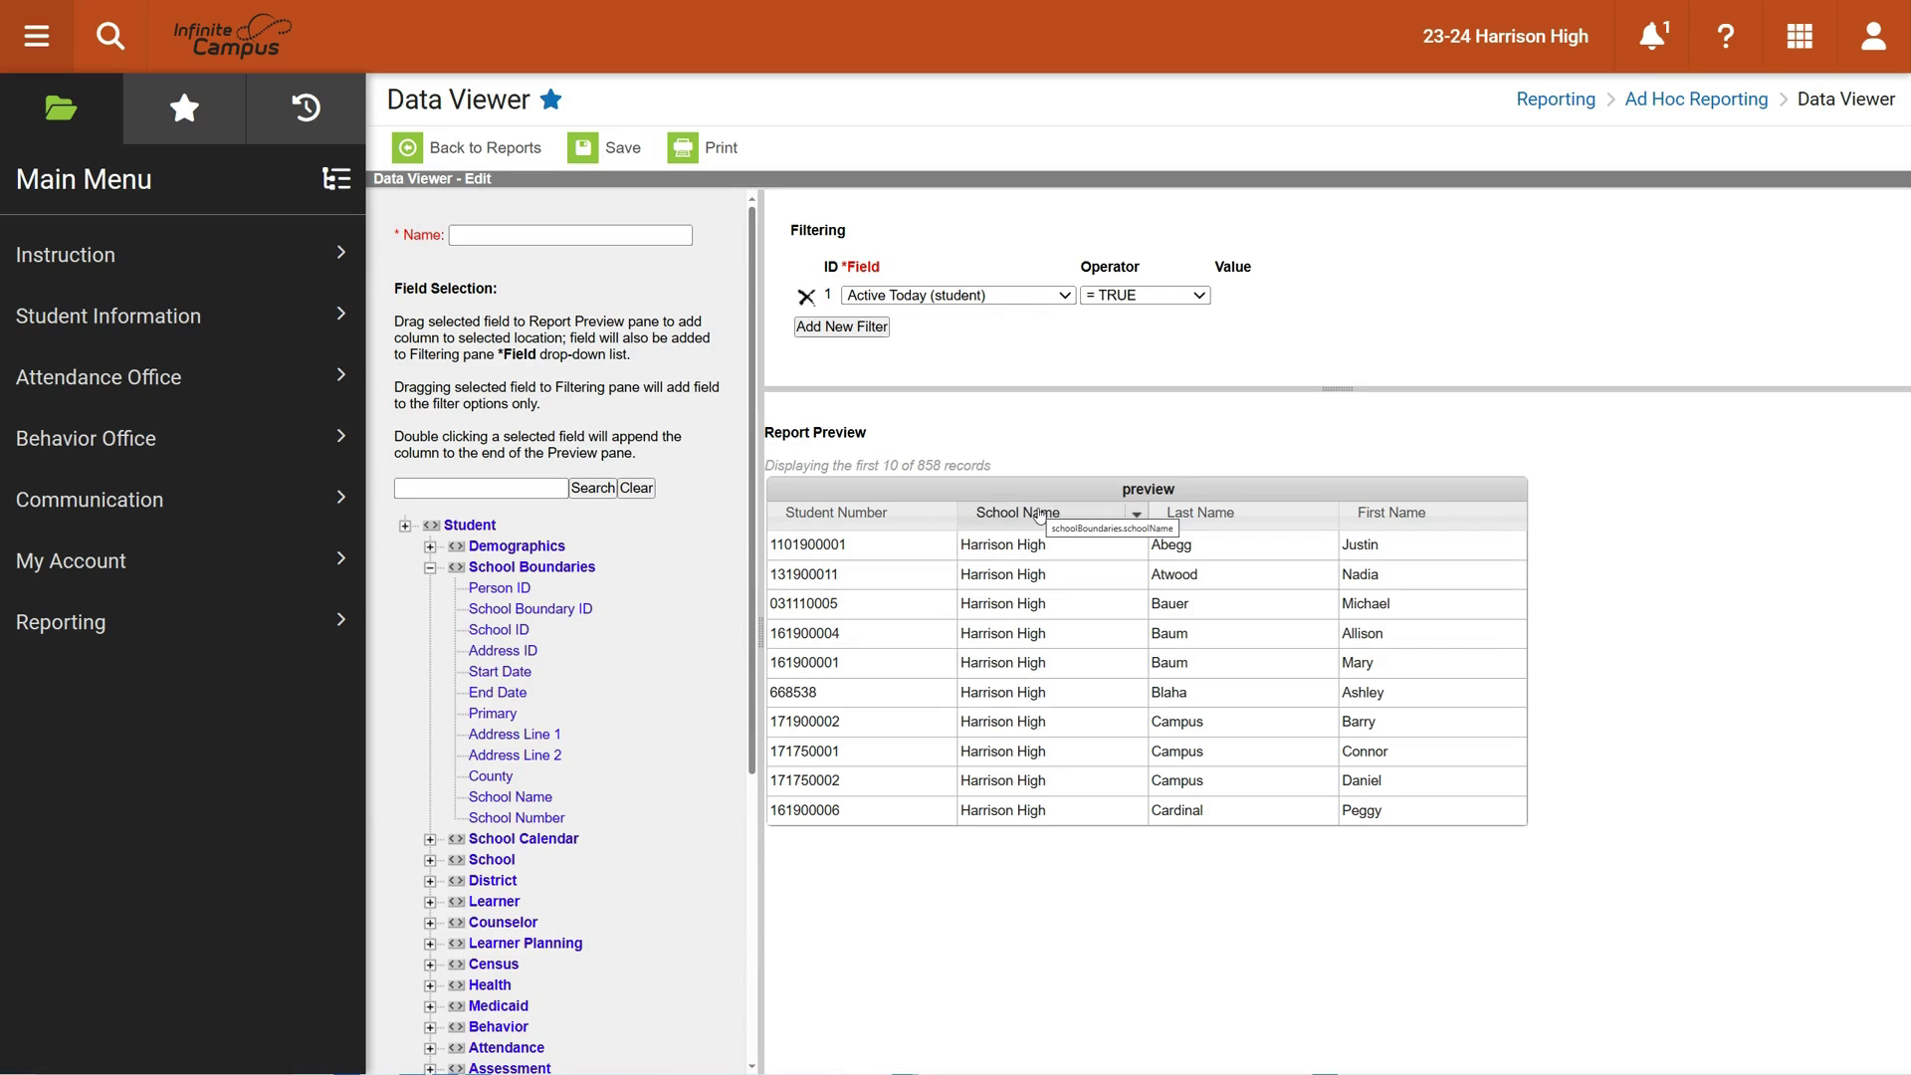
pyautogui.click(1136, 515)
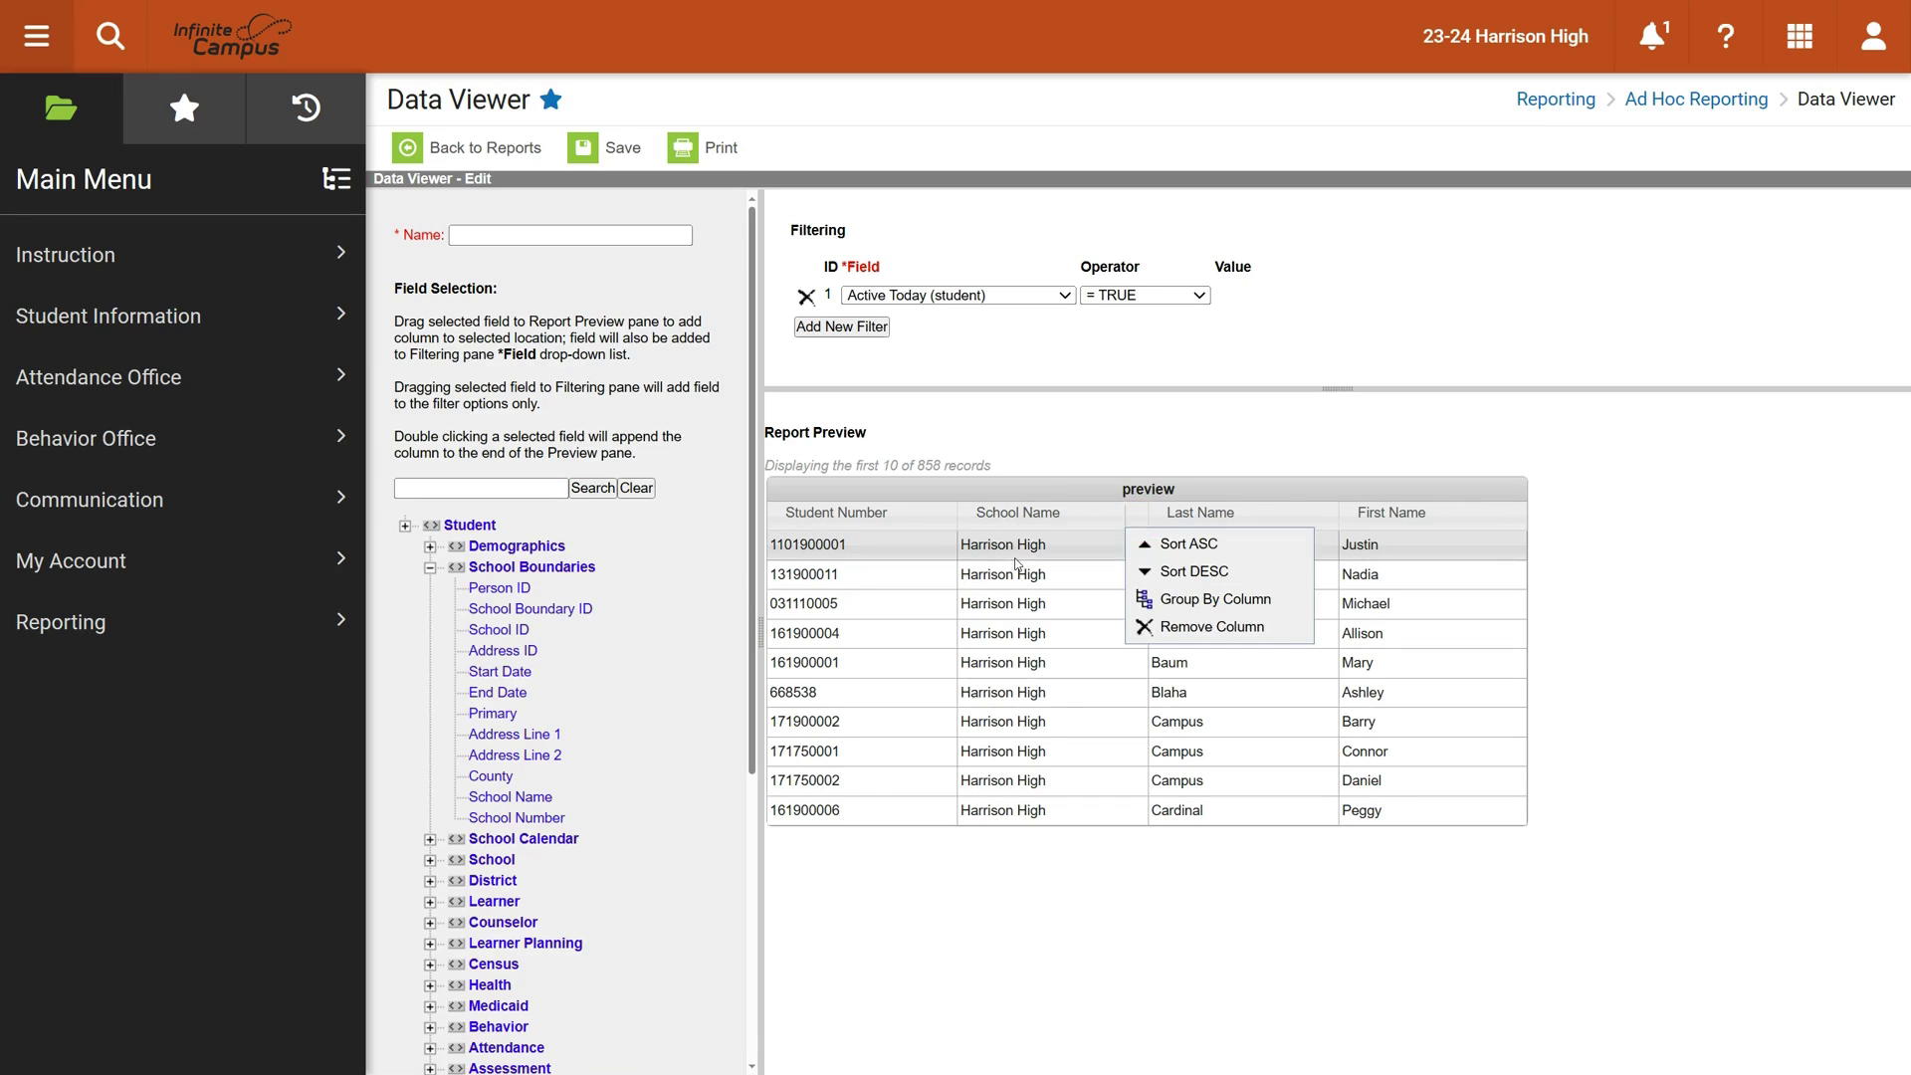
pyautogui.click(1017, 564)
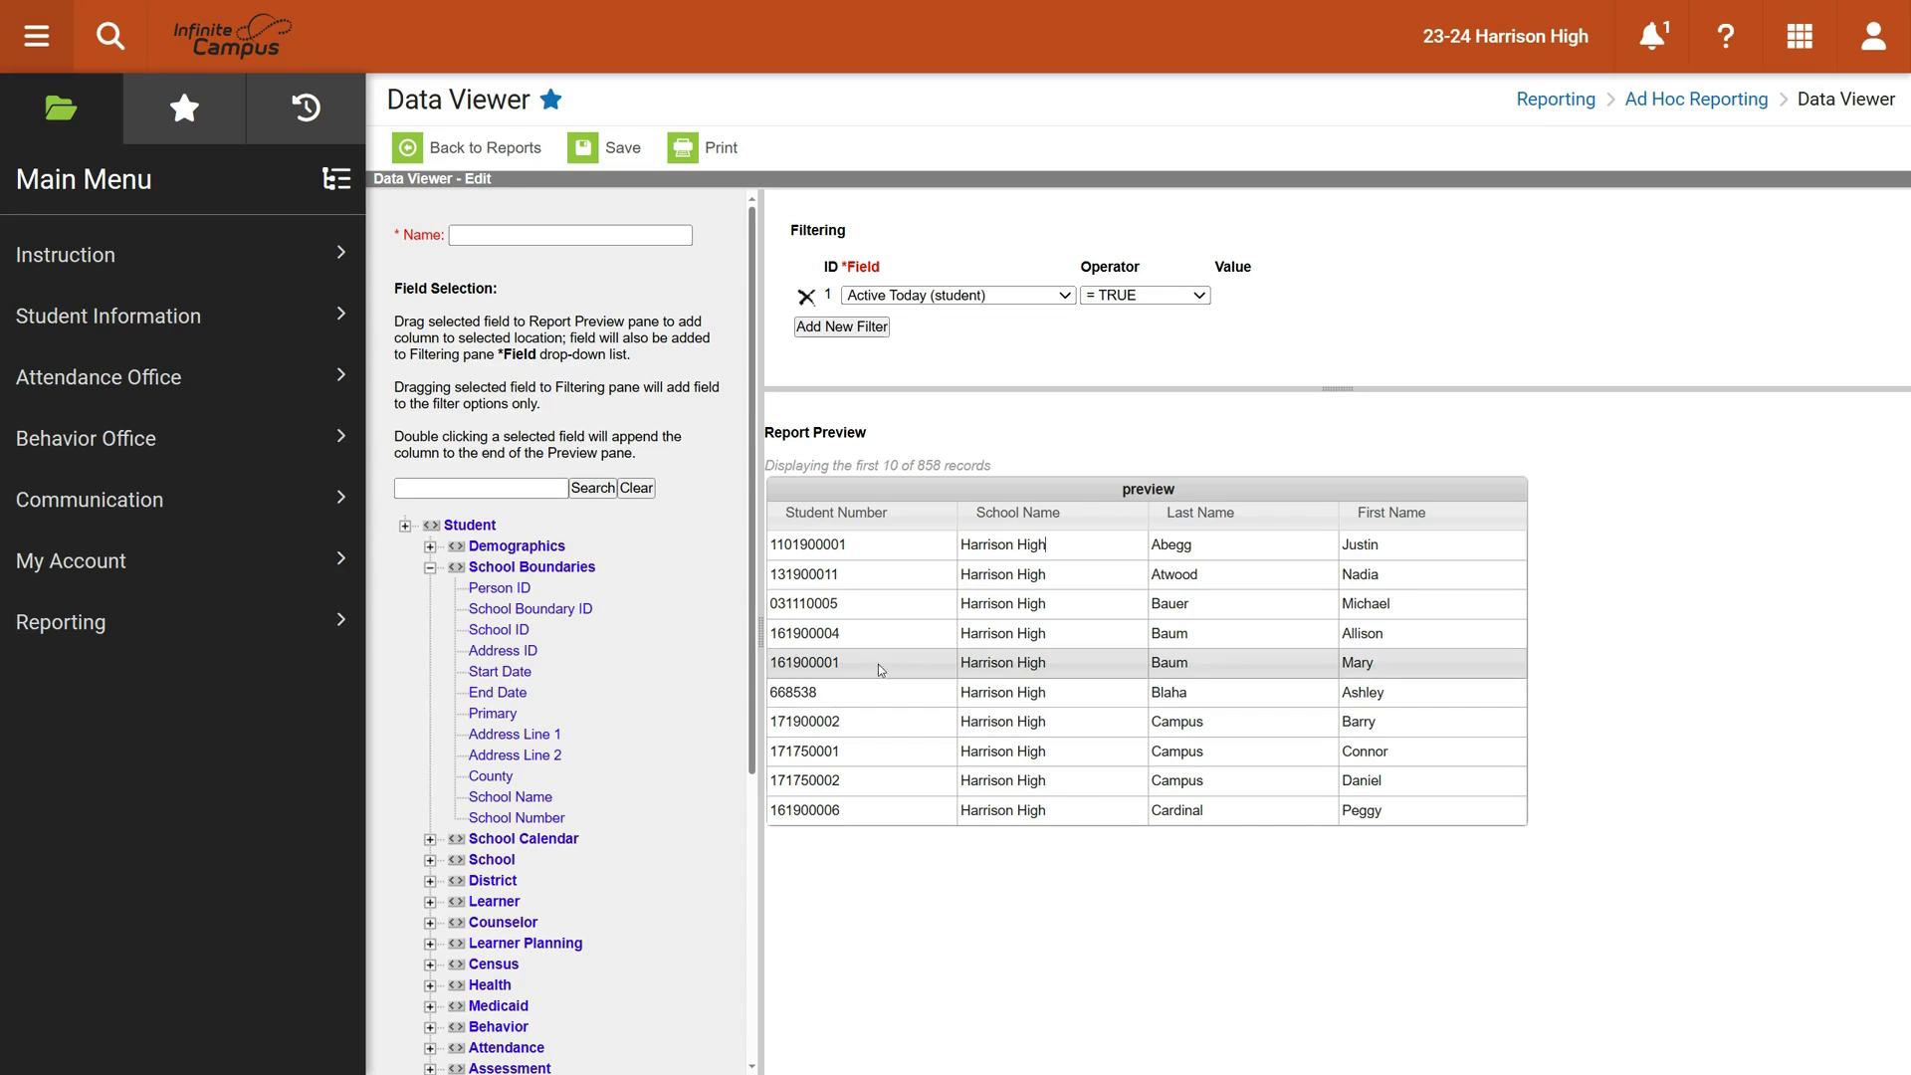
pyautogui.scroll(-4, 550, 821)
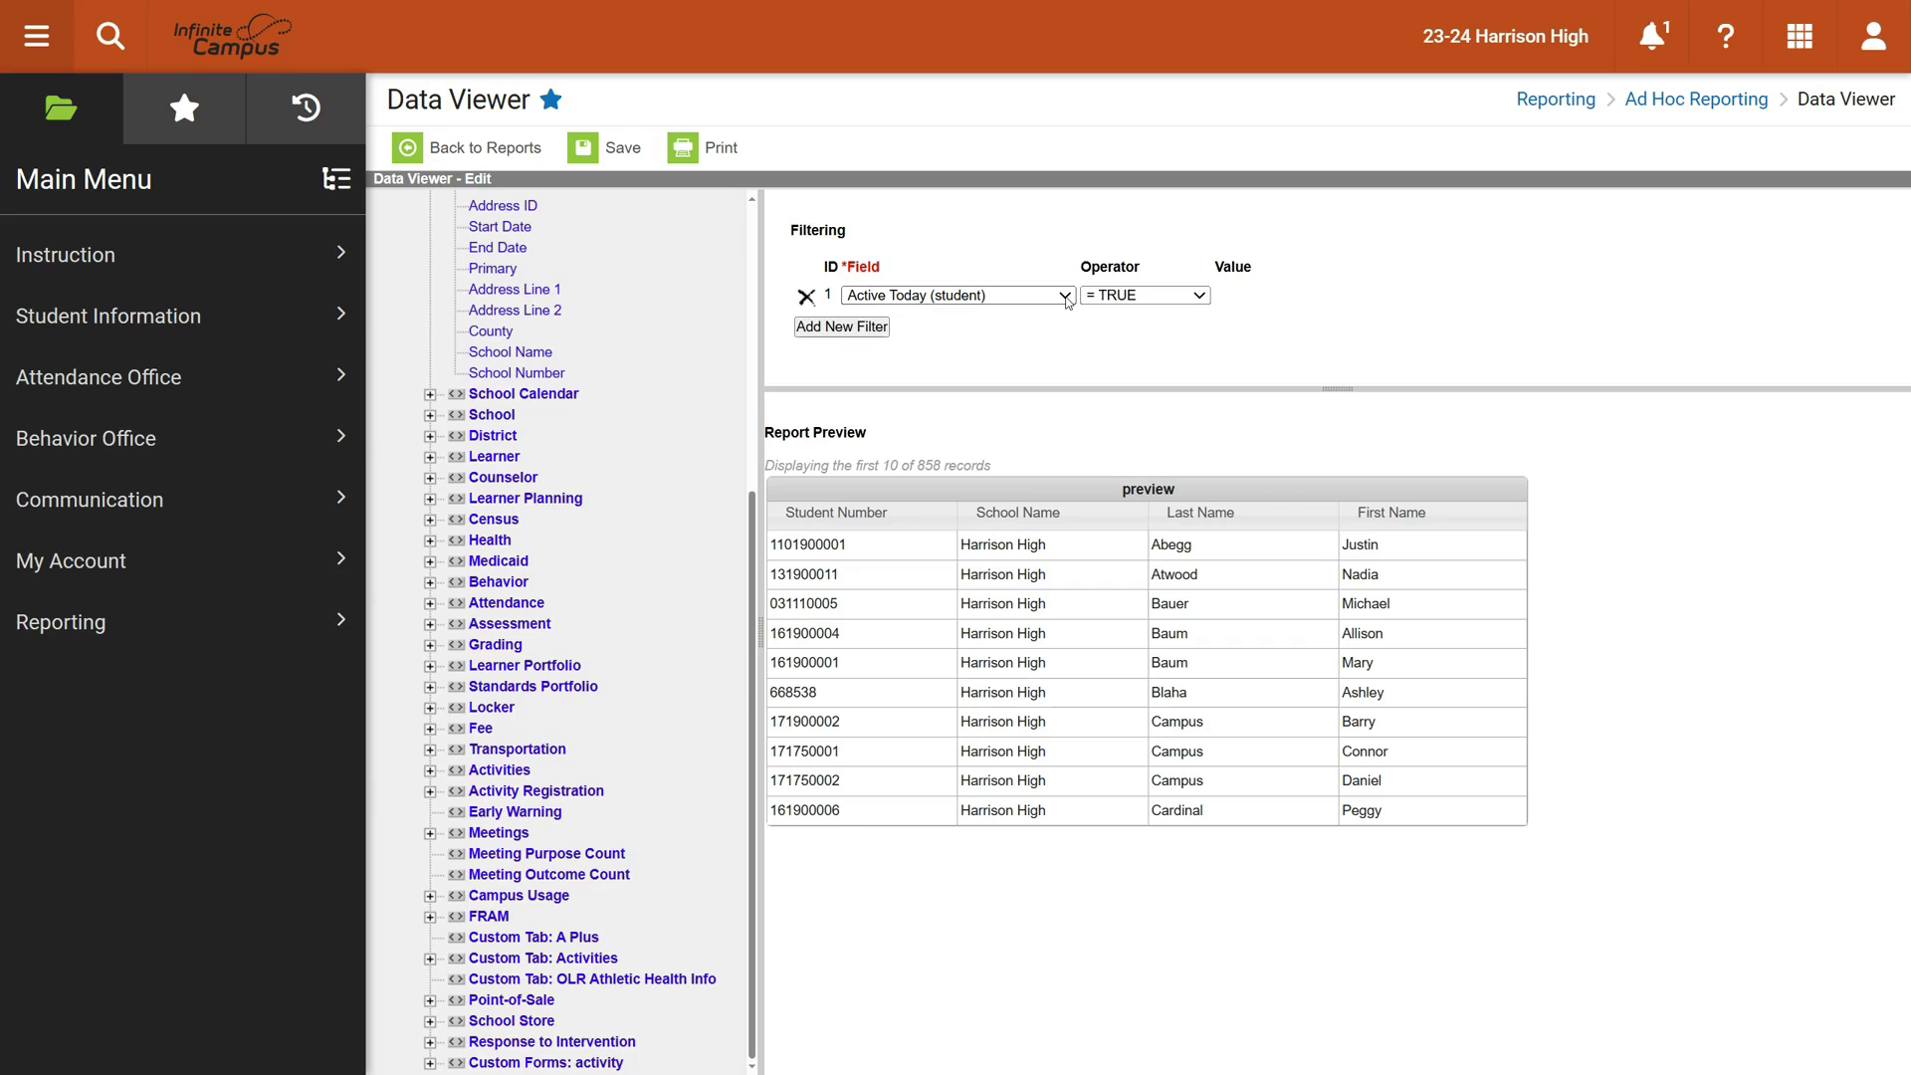
# Set filter 1 to Last Name equals a student's last name
pyautogui.click(1065, 296)
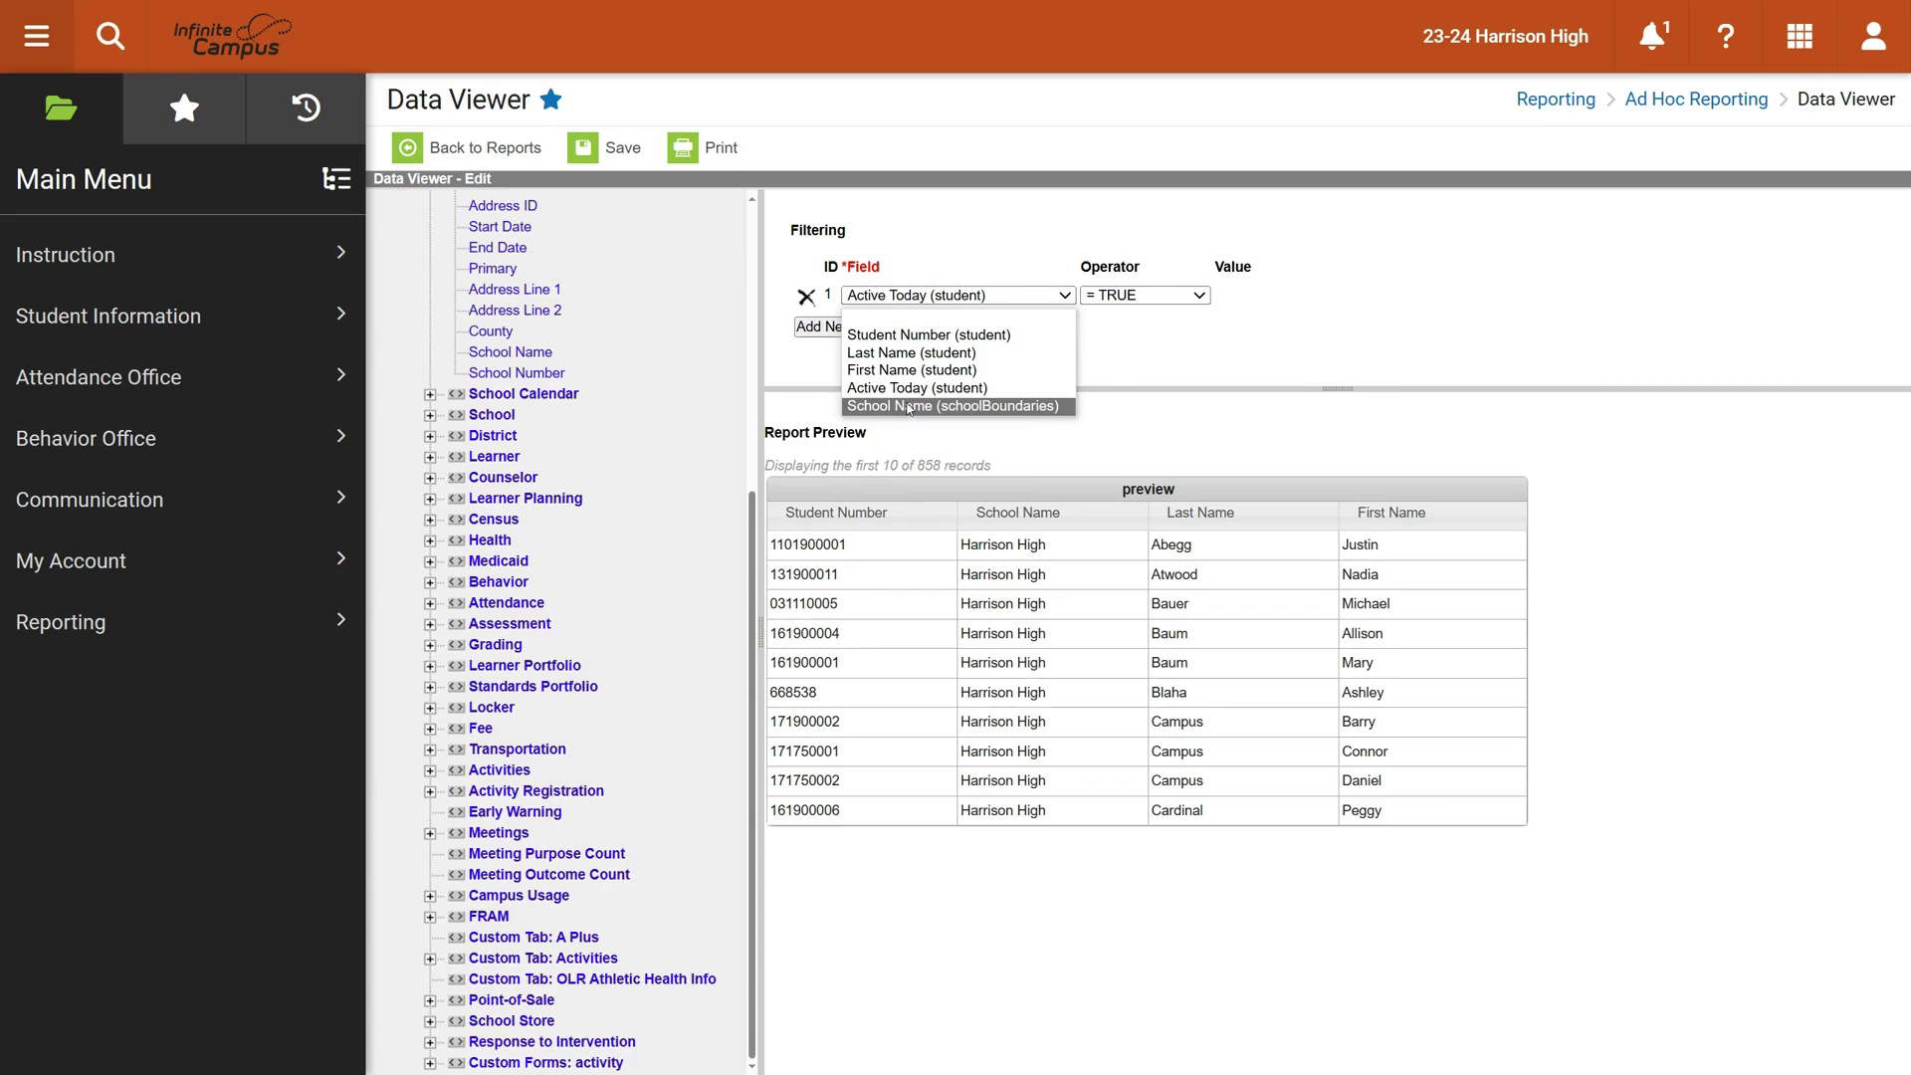
pyautogui.click(892, 355)
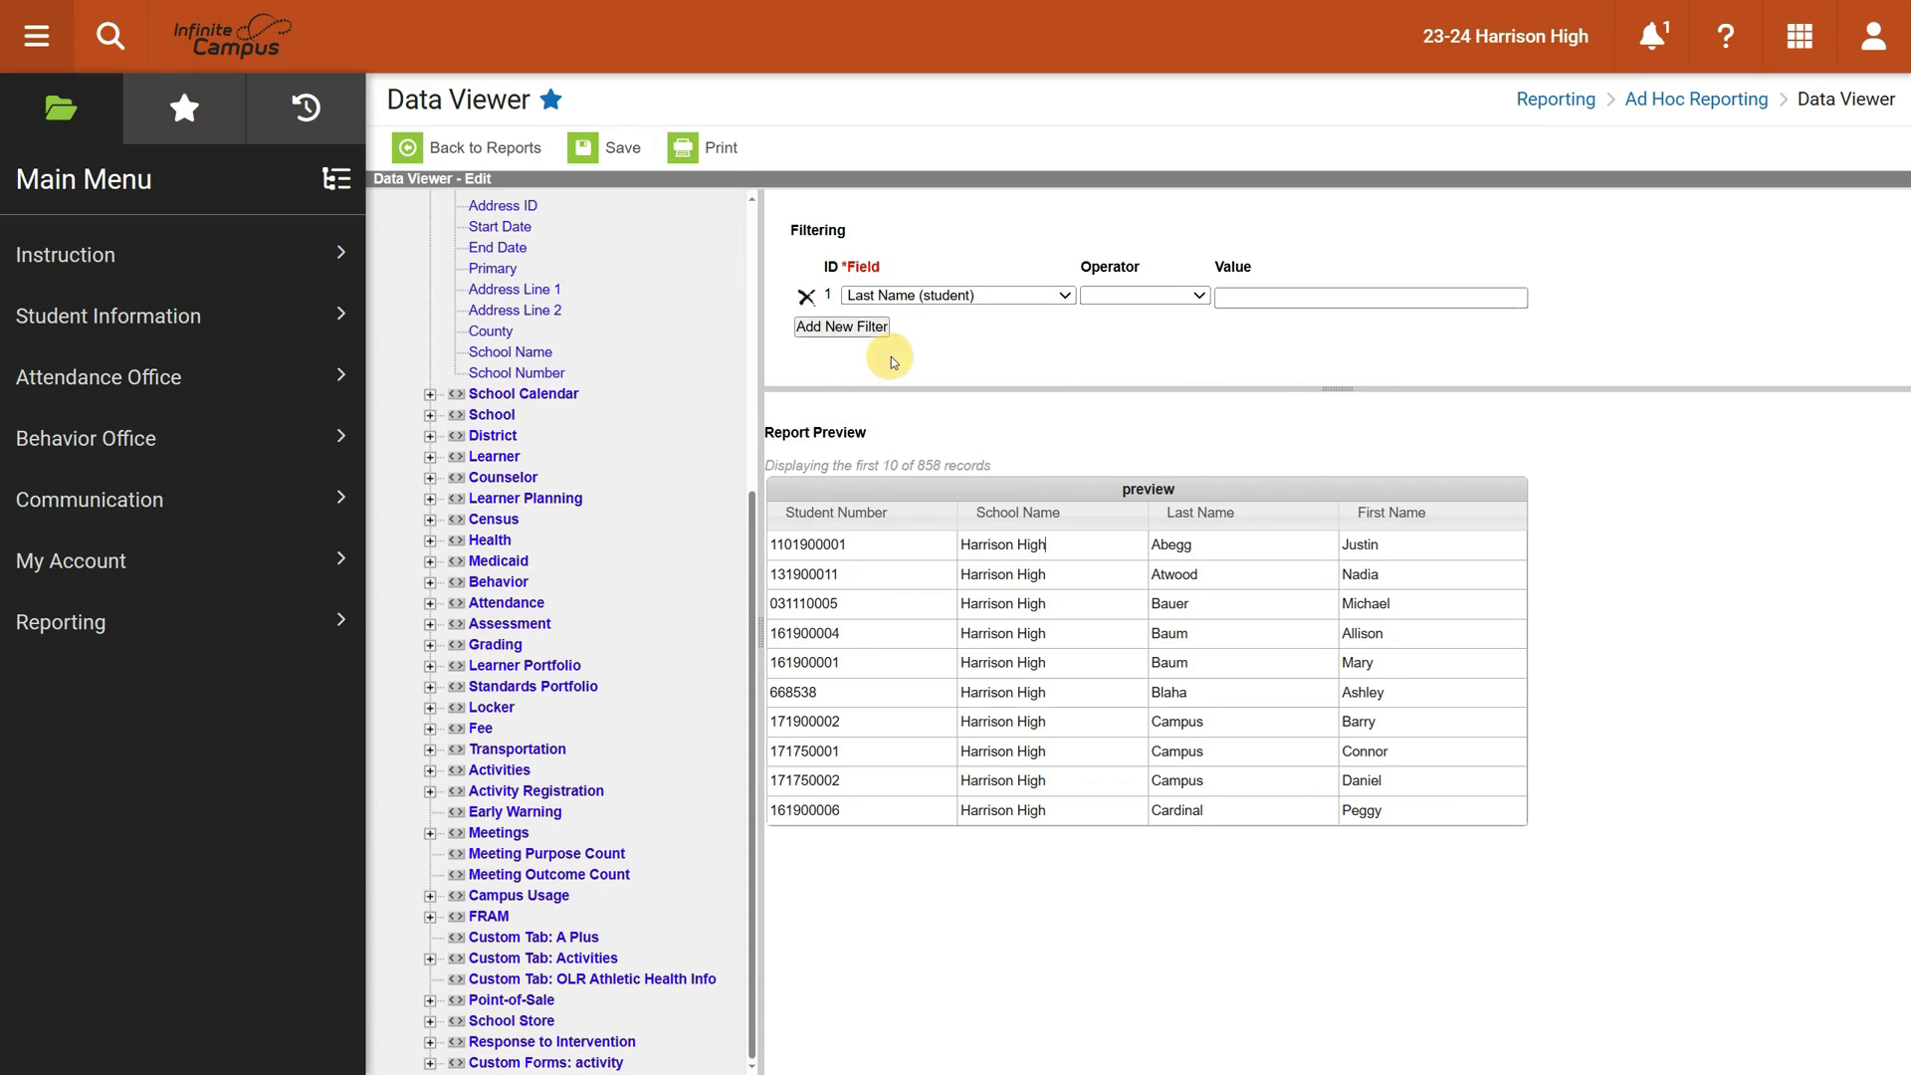
pyautogui.click(1112, 297)
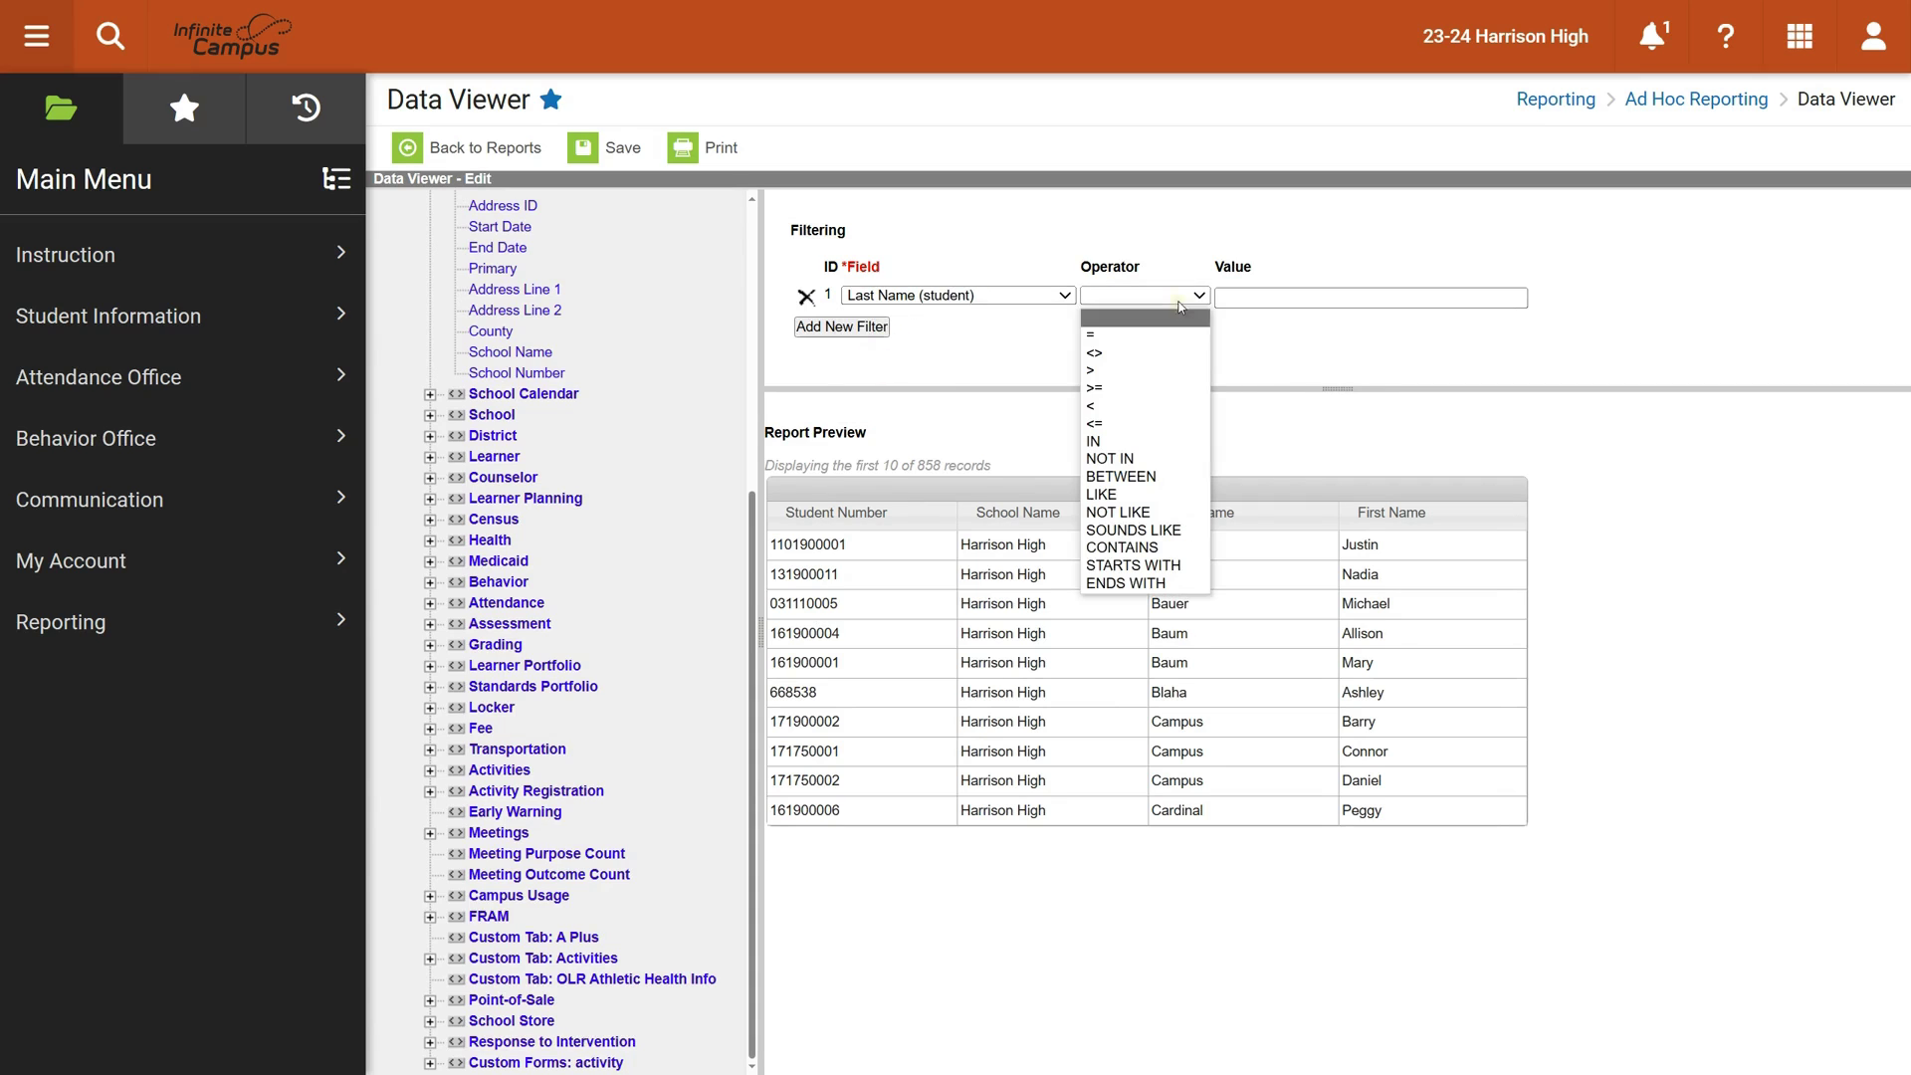
pyautogui.click(1135, 336)
pyautogui.click(1236, 295)
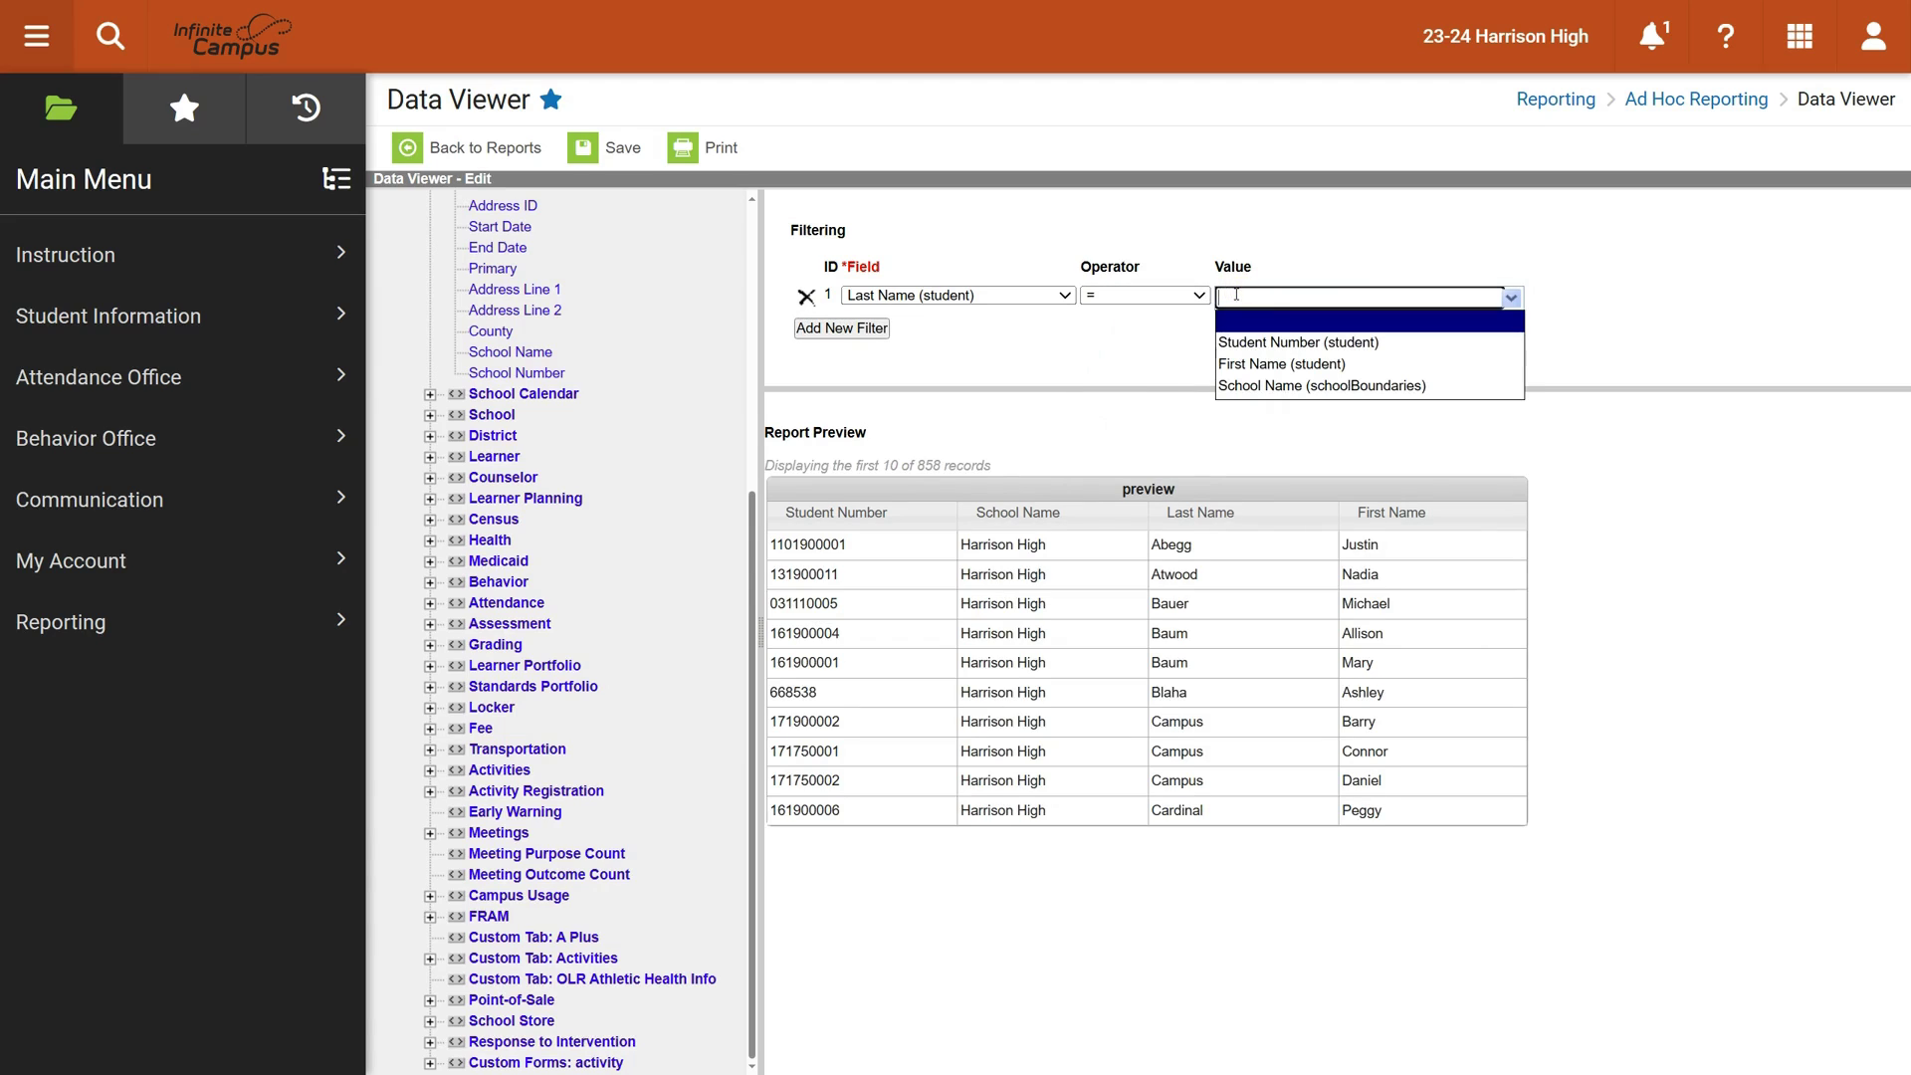
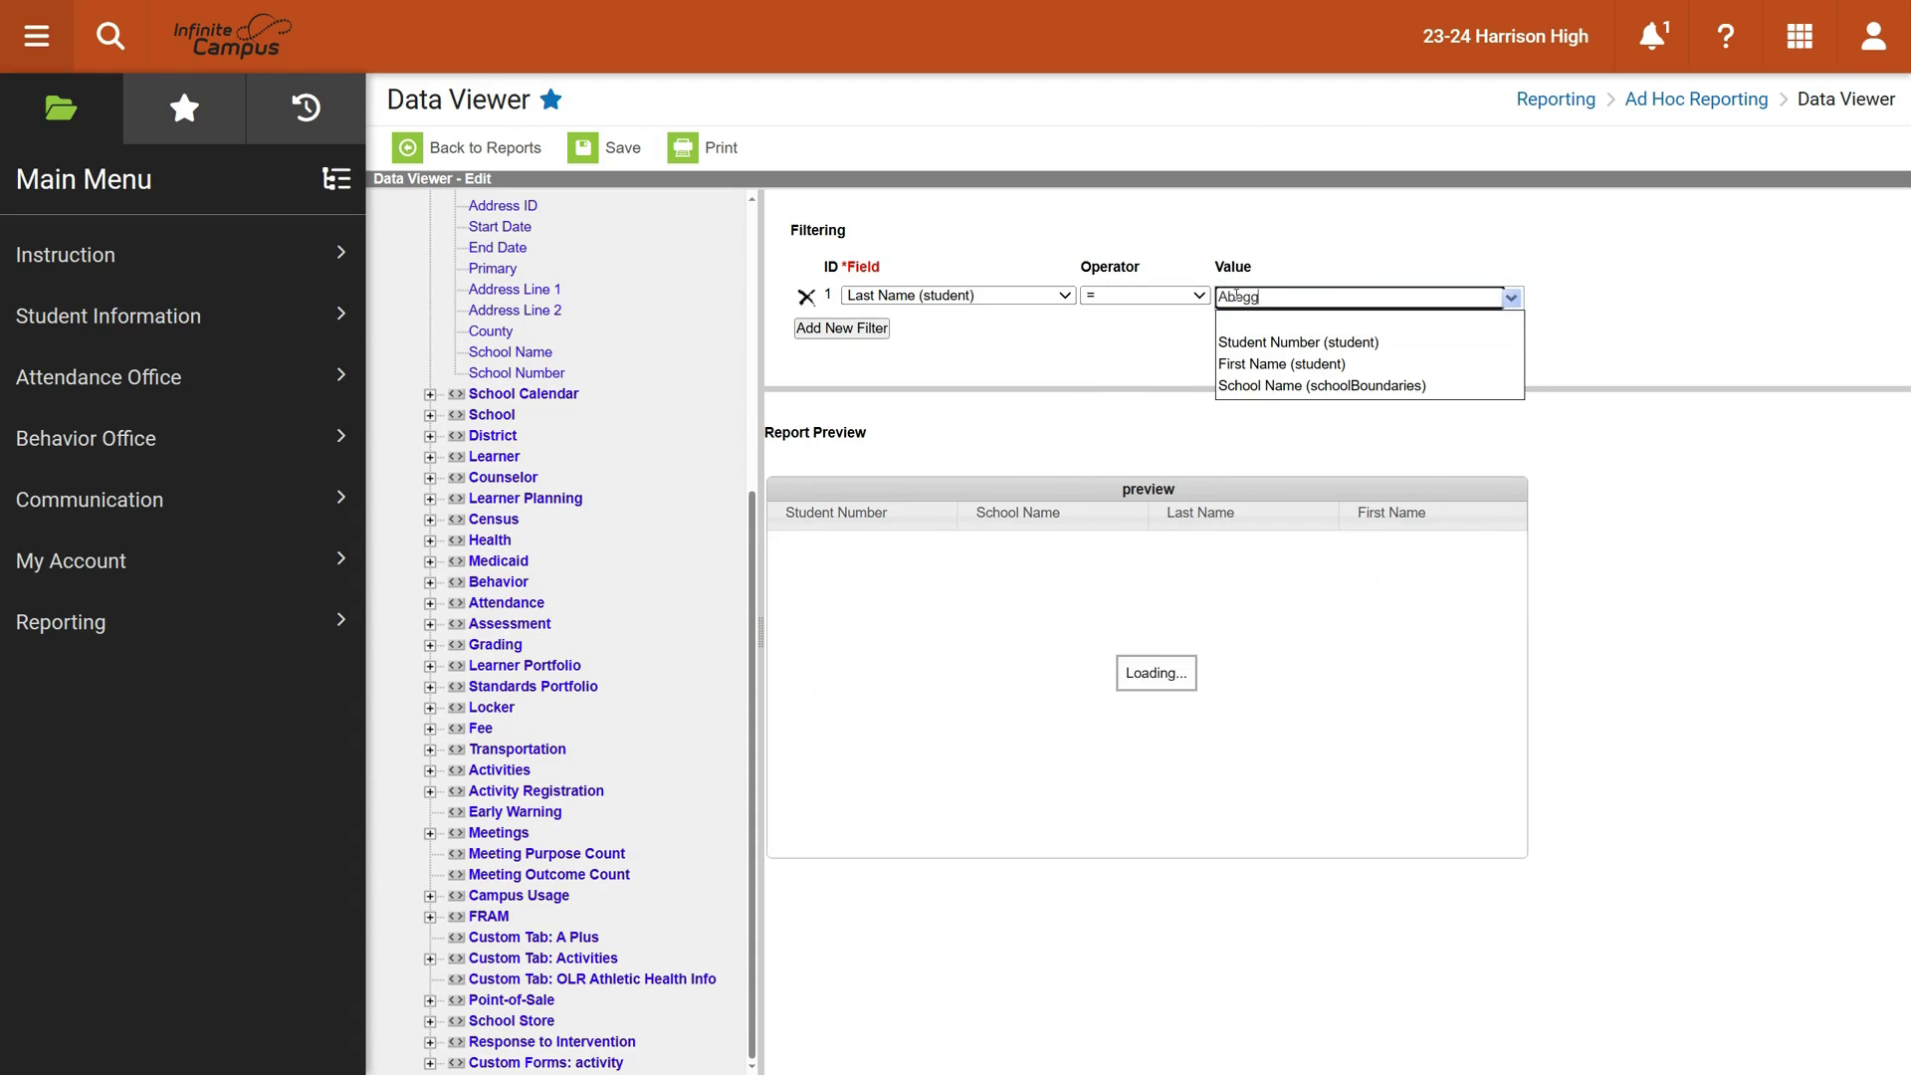
pyautogui.click(1065, 360)
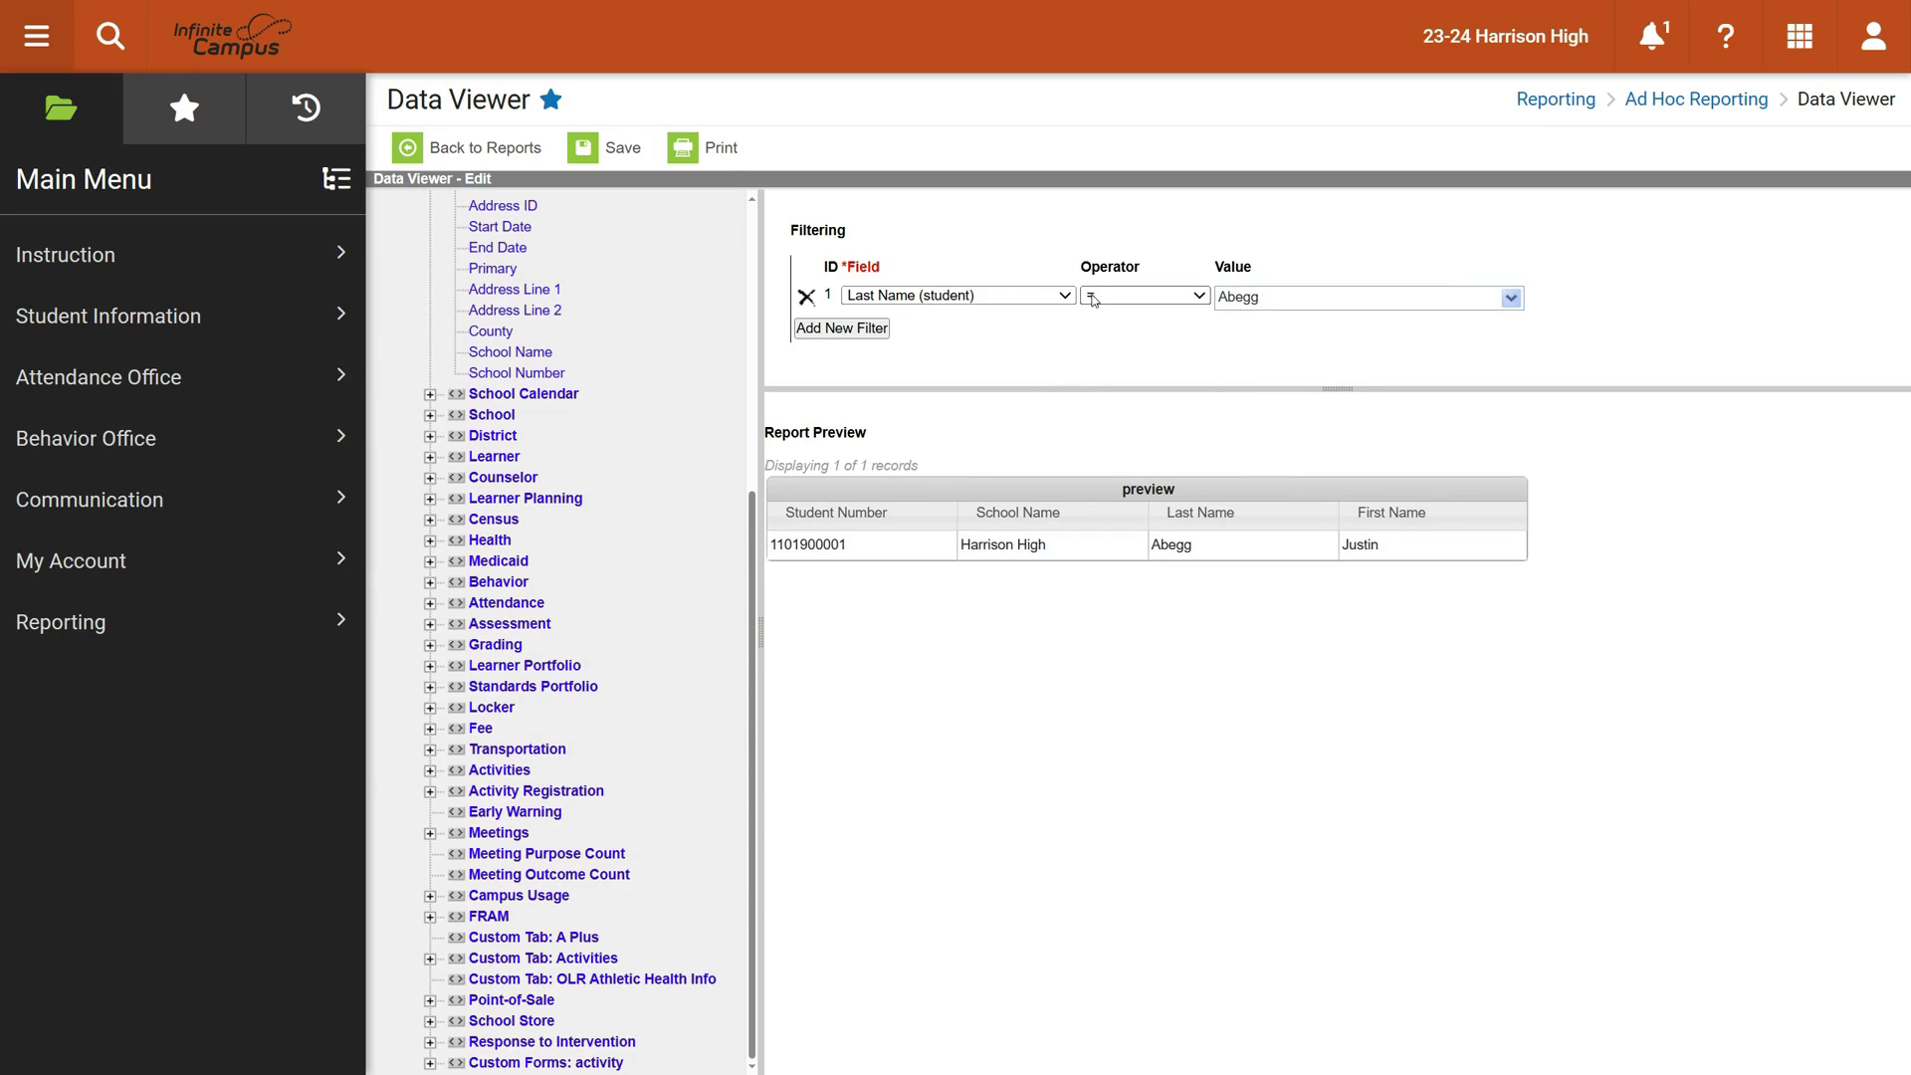
# Switch the filter to First Name equal to the student's first name, leaving one record
pyautogui.click(998, 297)
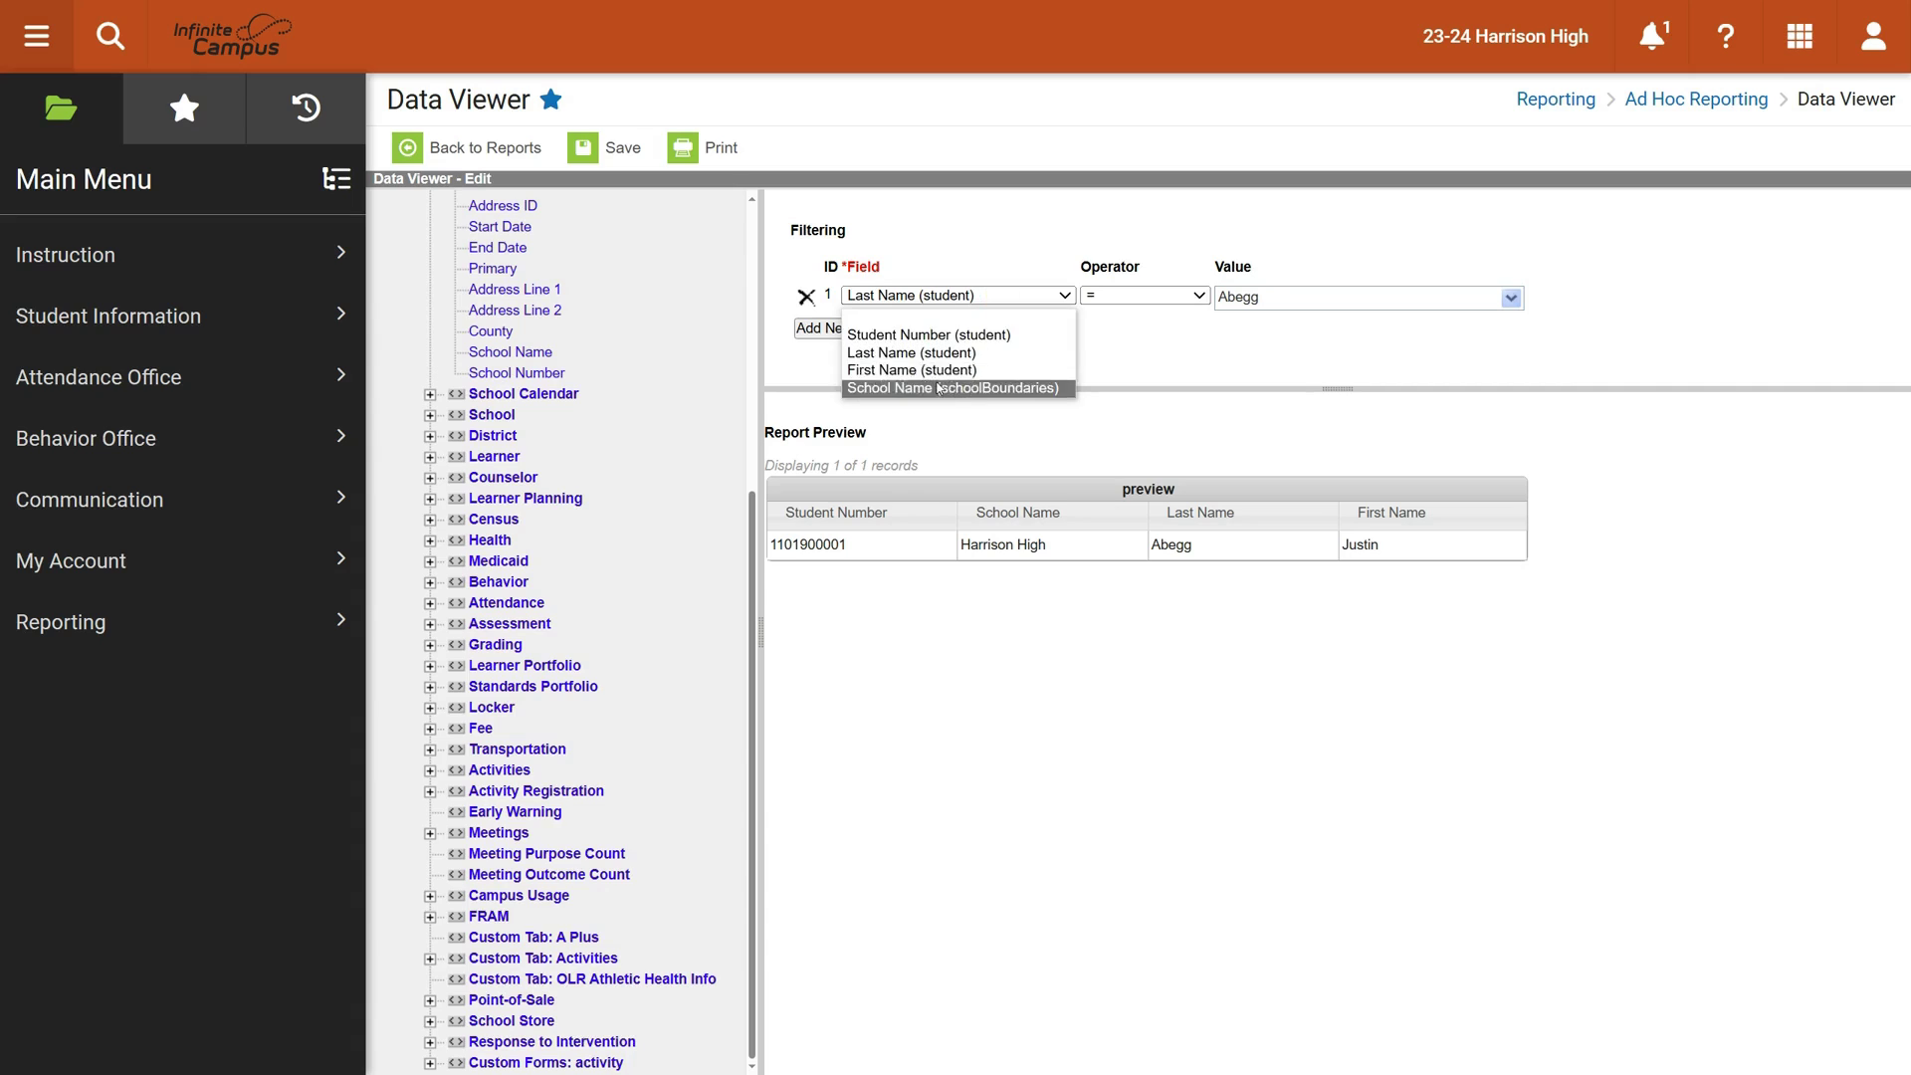
pyautogui.click(941, 368)
pyautogui.doubleClick(1246, 297)
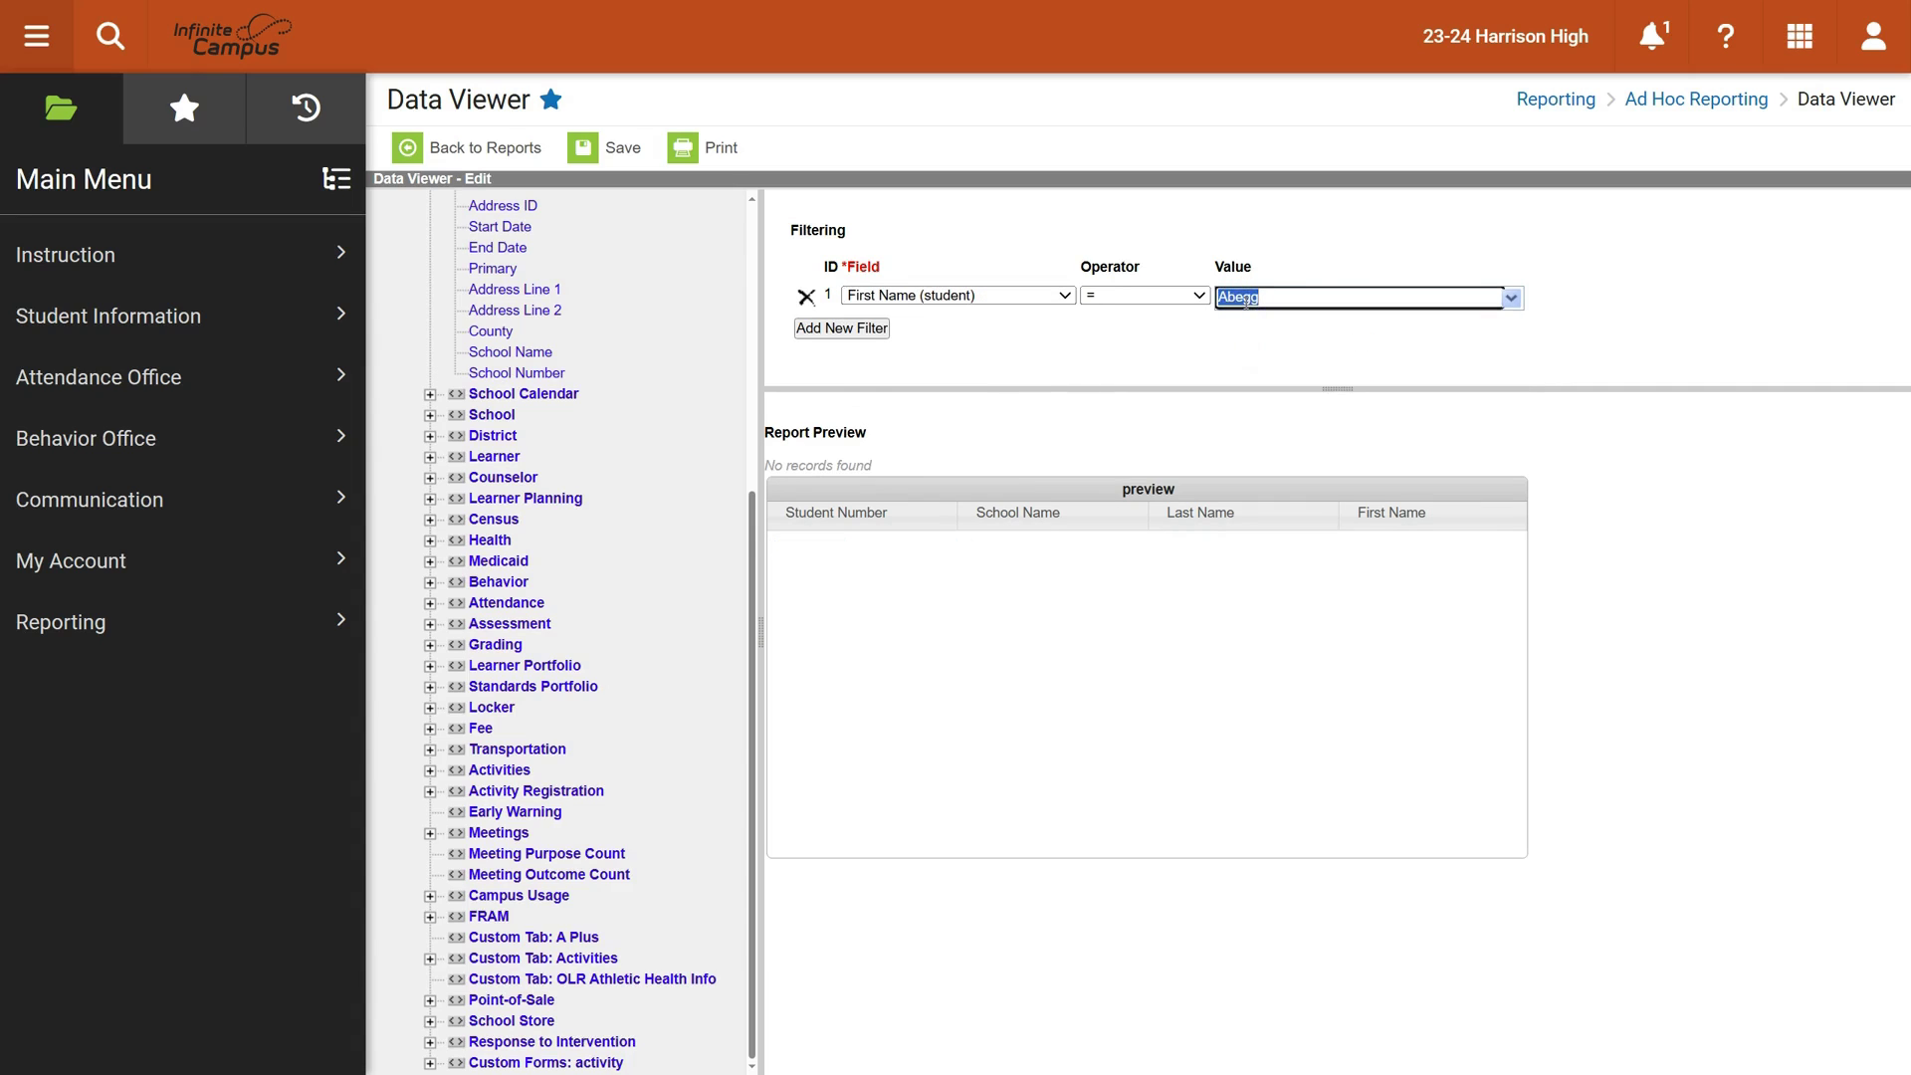
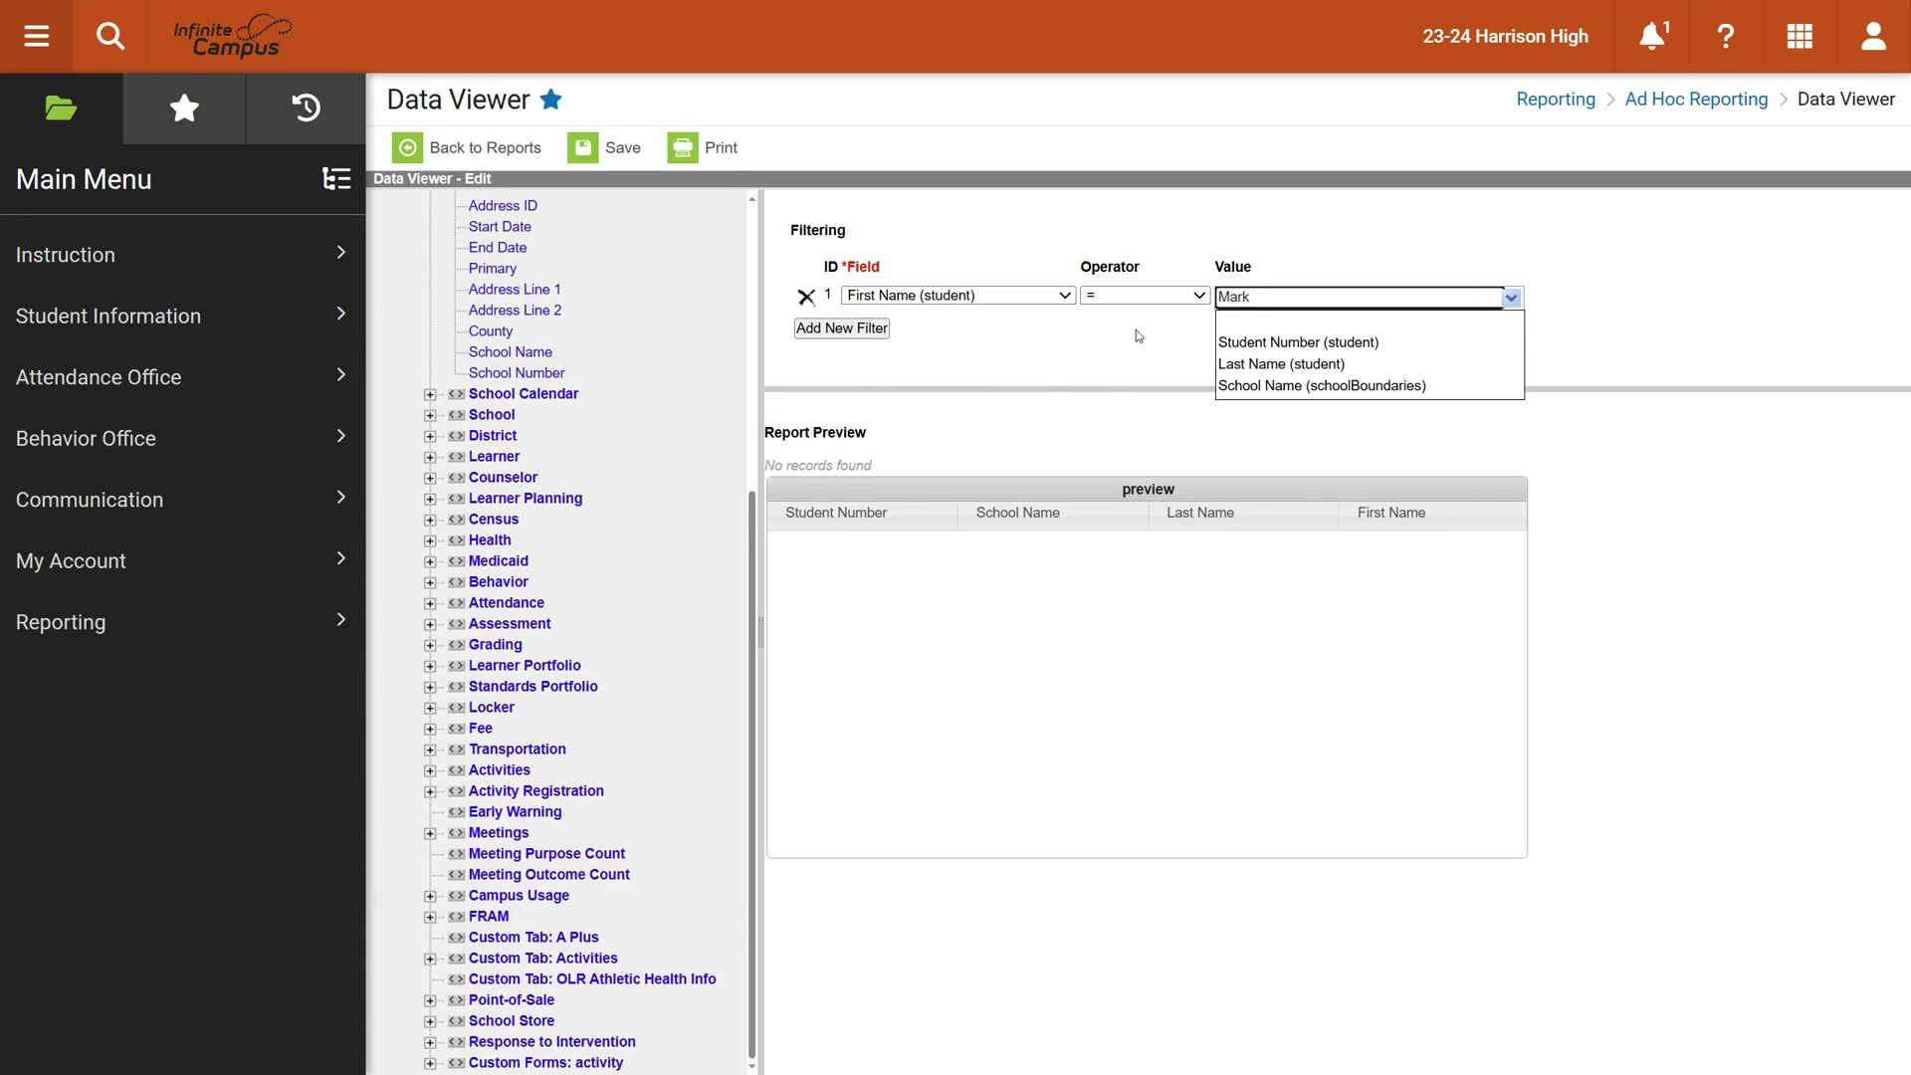
pyautogui.moveTo(1252, 298); pyautogui.dragTo(1184, 301)
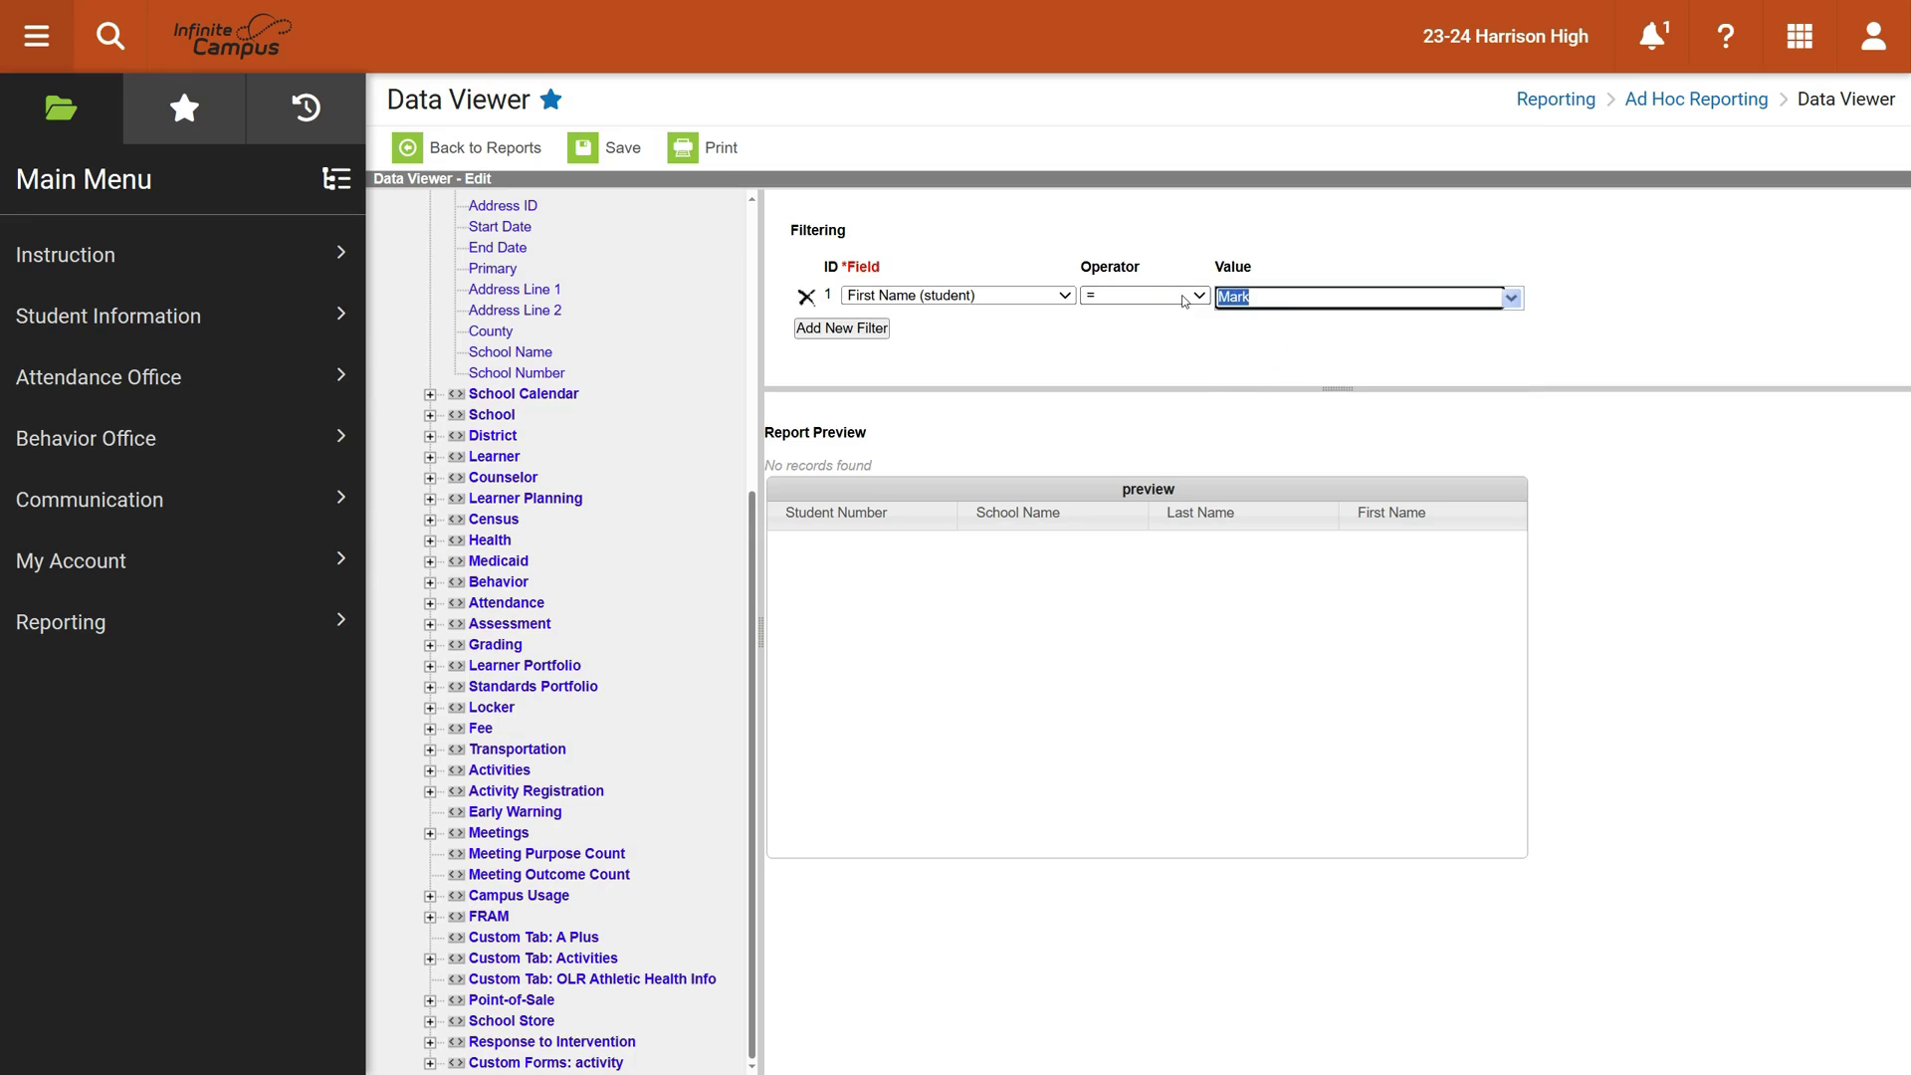
pyautogui.press('BackSpace')
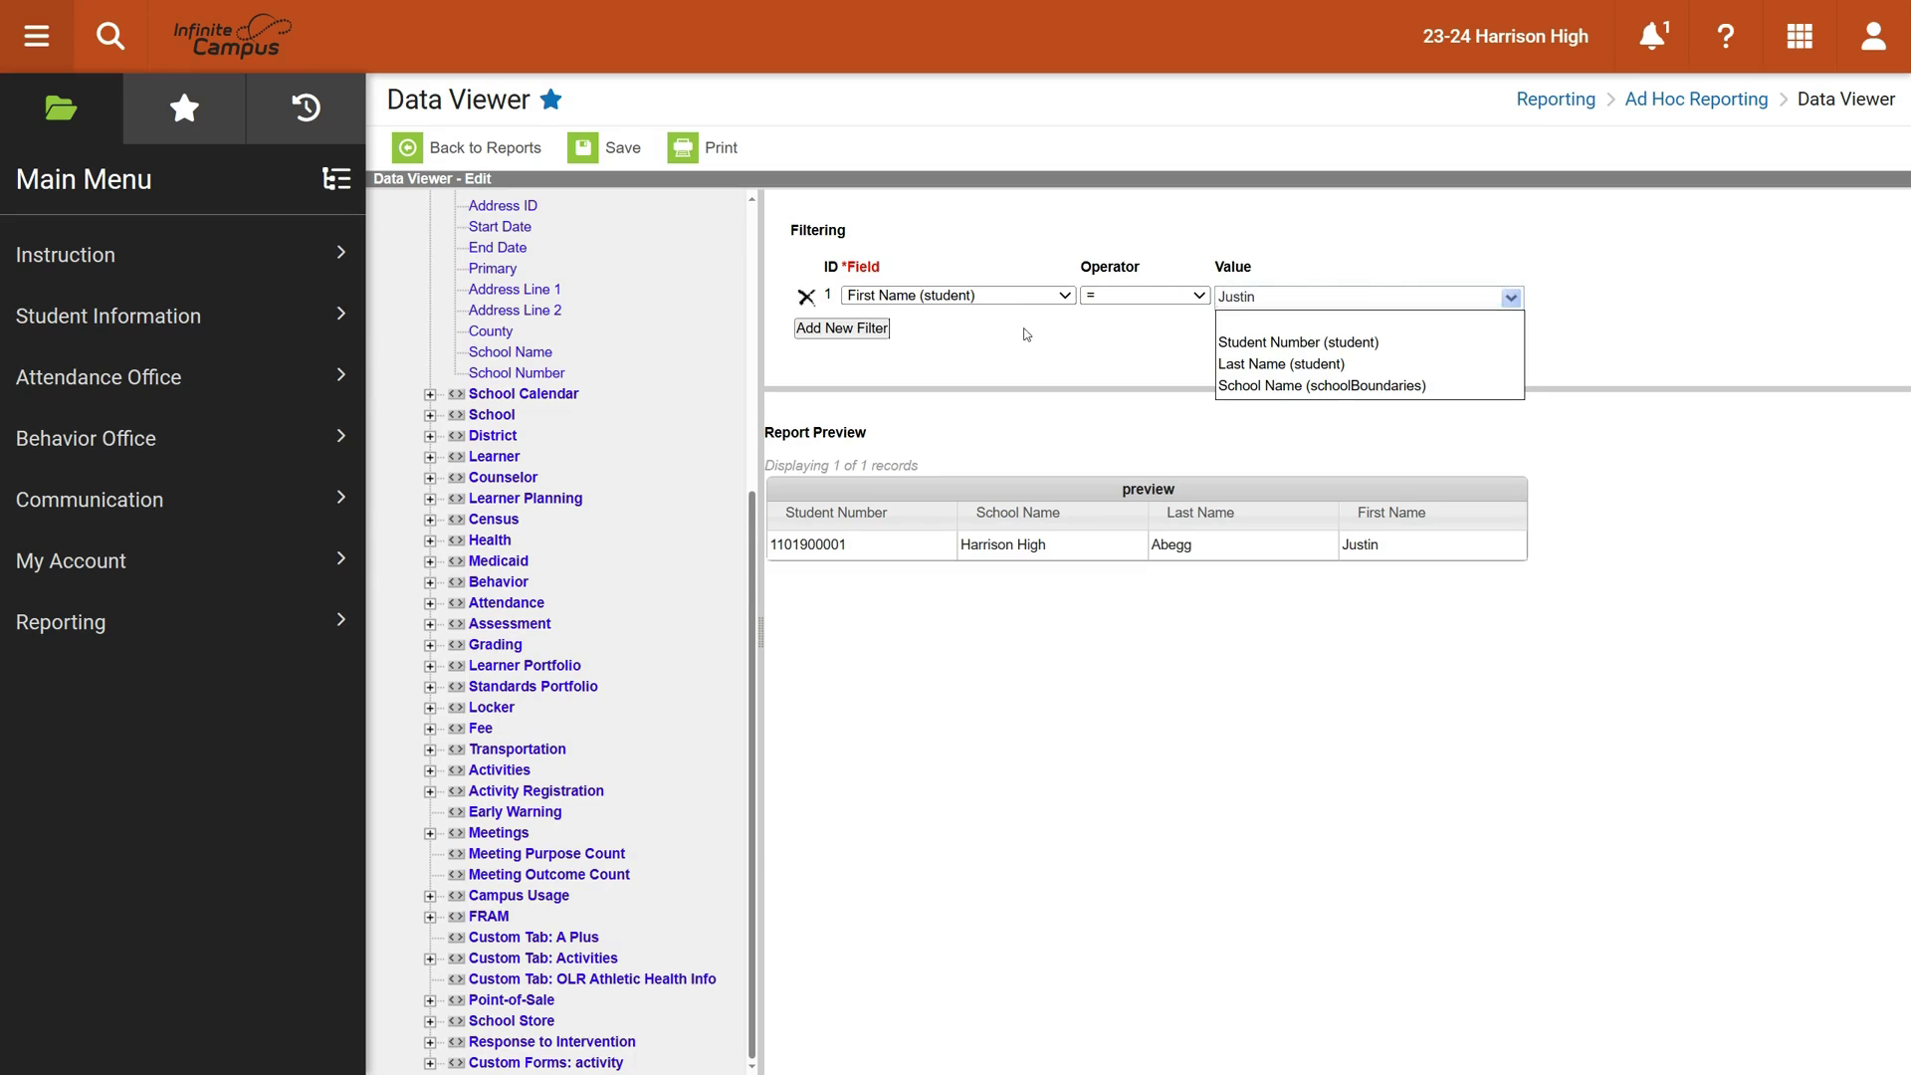
pyautogui.click(1026, 335)
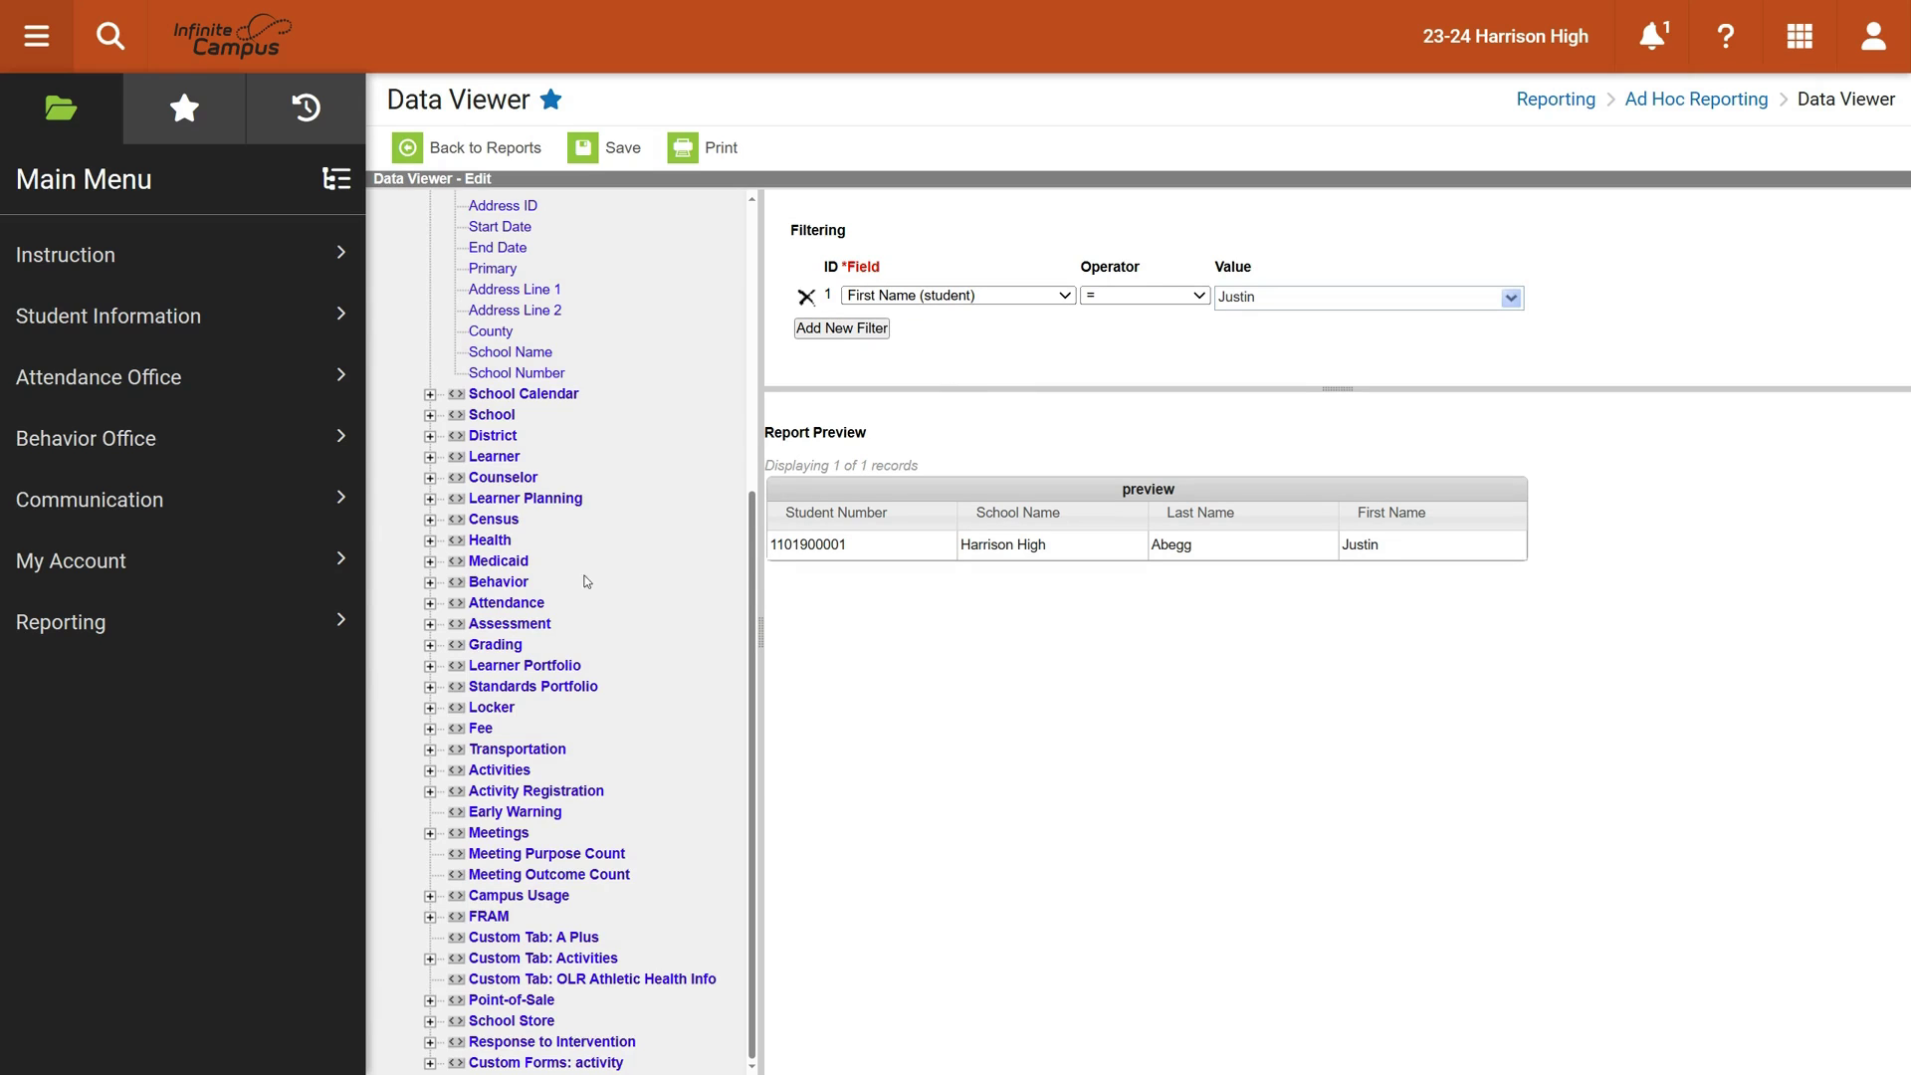
pyautogui.scroll(5, 588, 581)
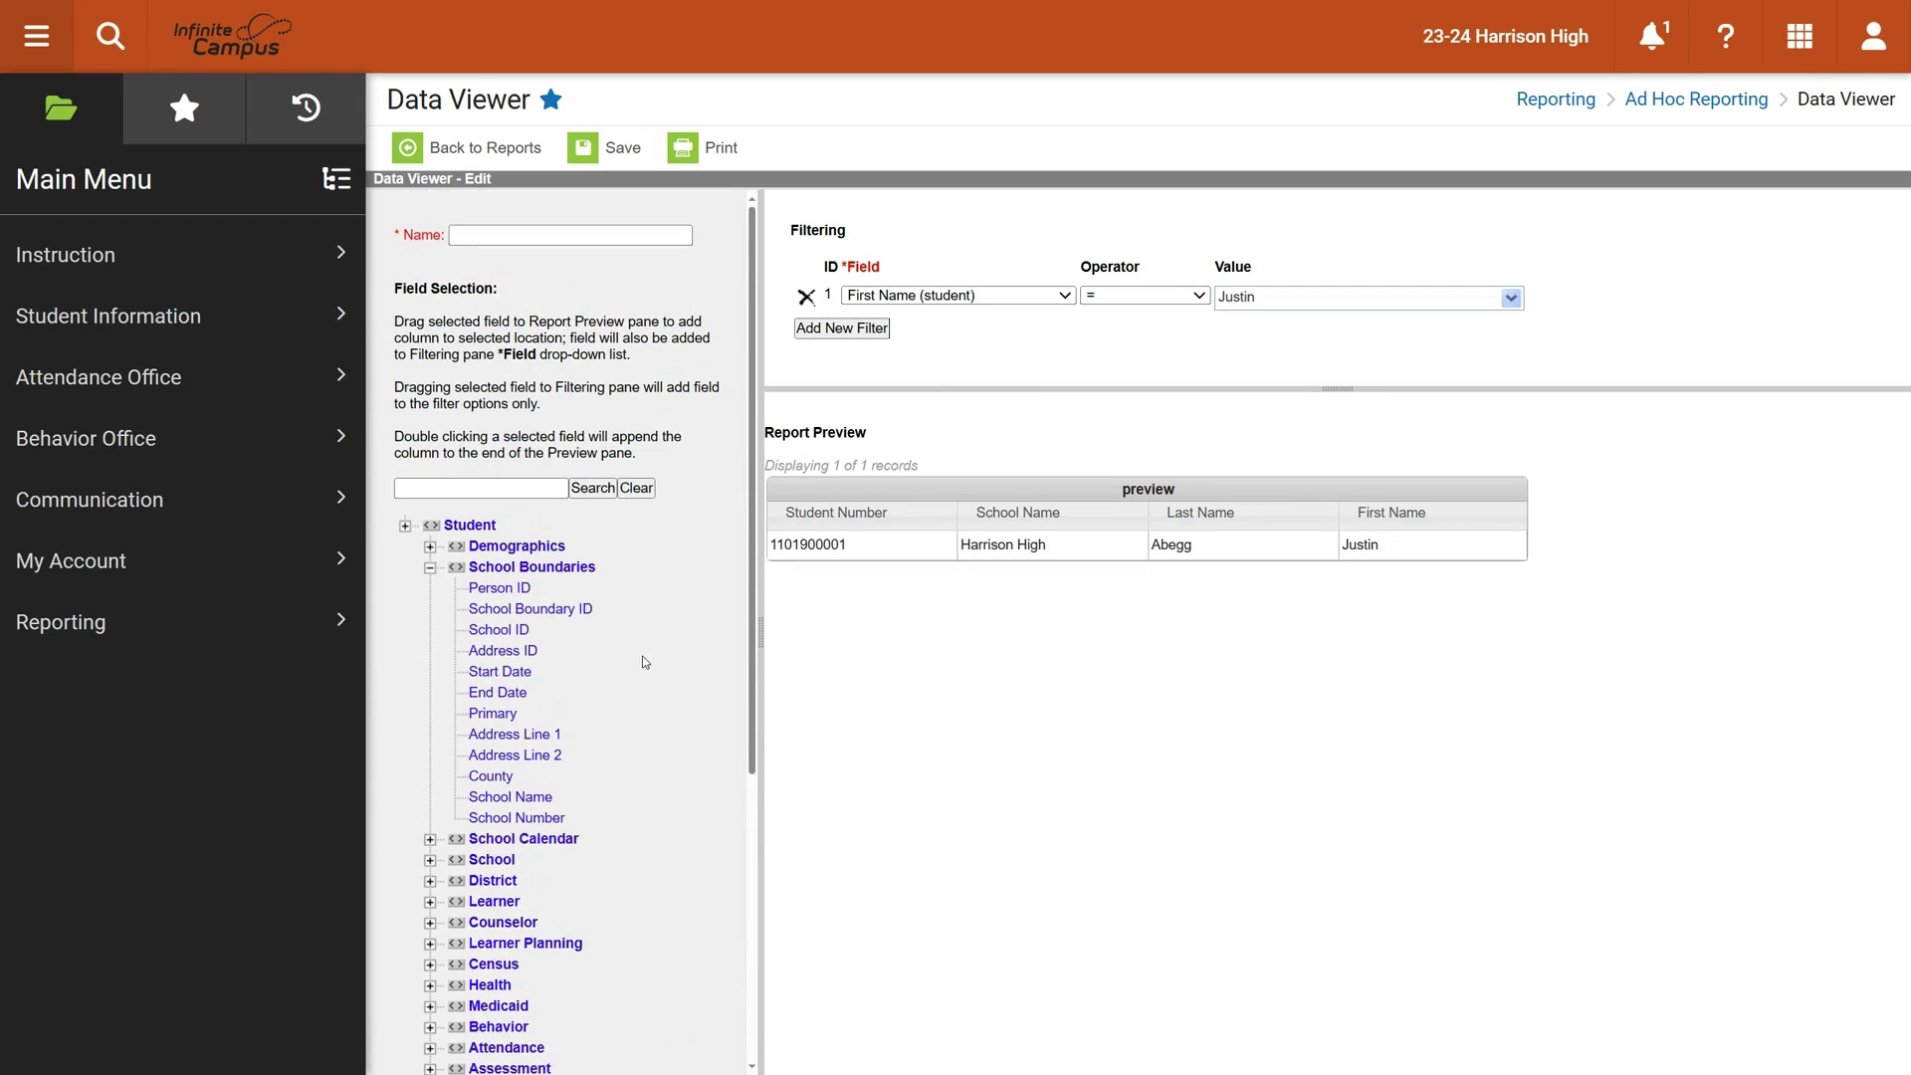
pyautogui.scroll(-5, 645, 661)
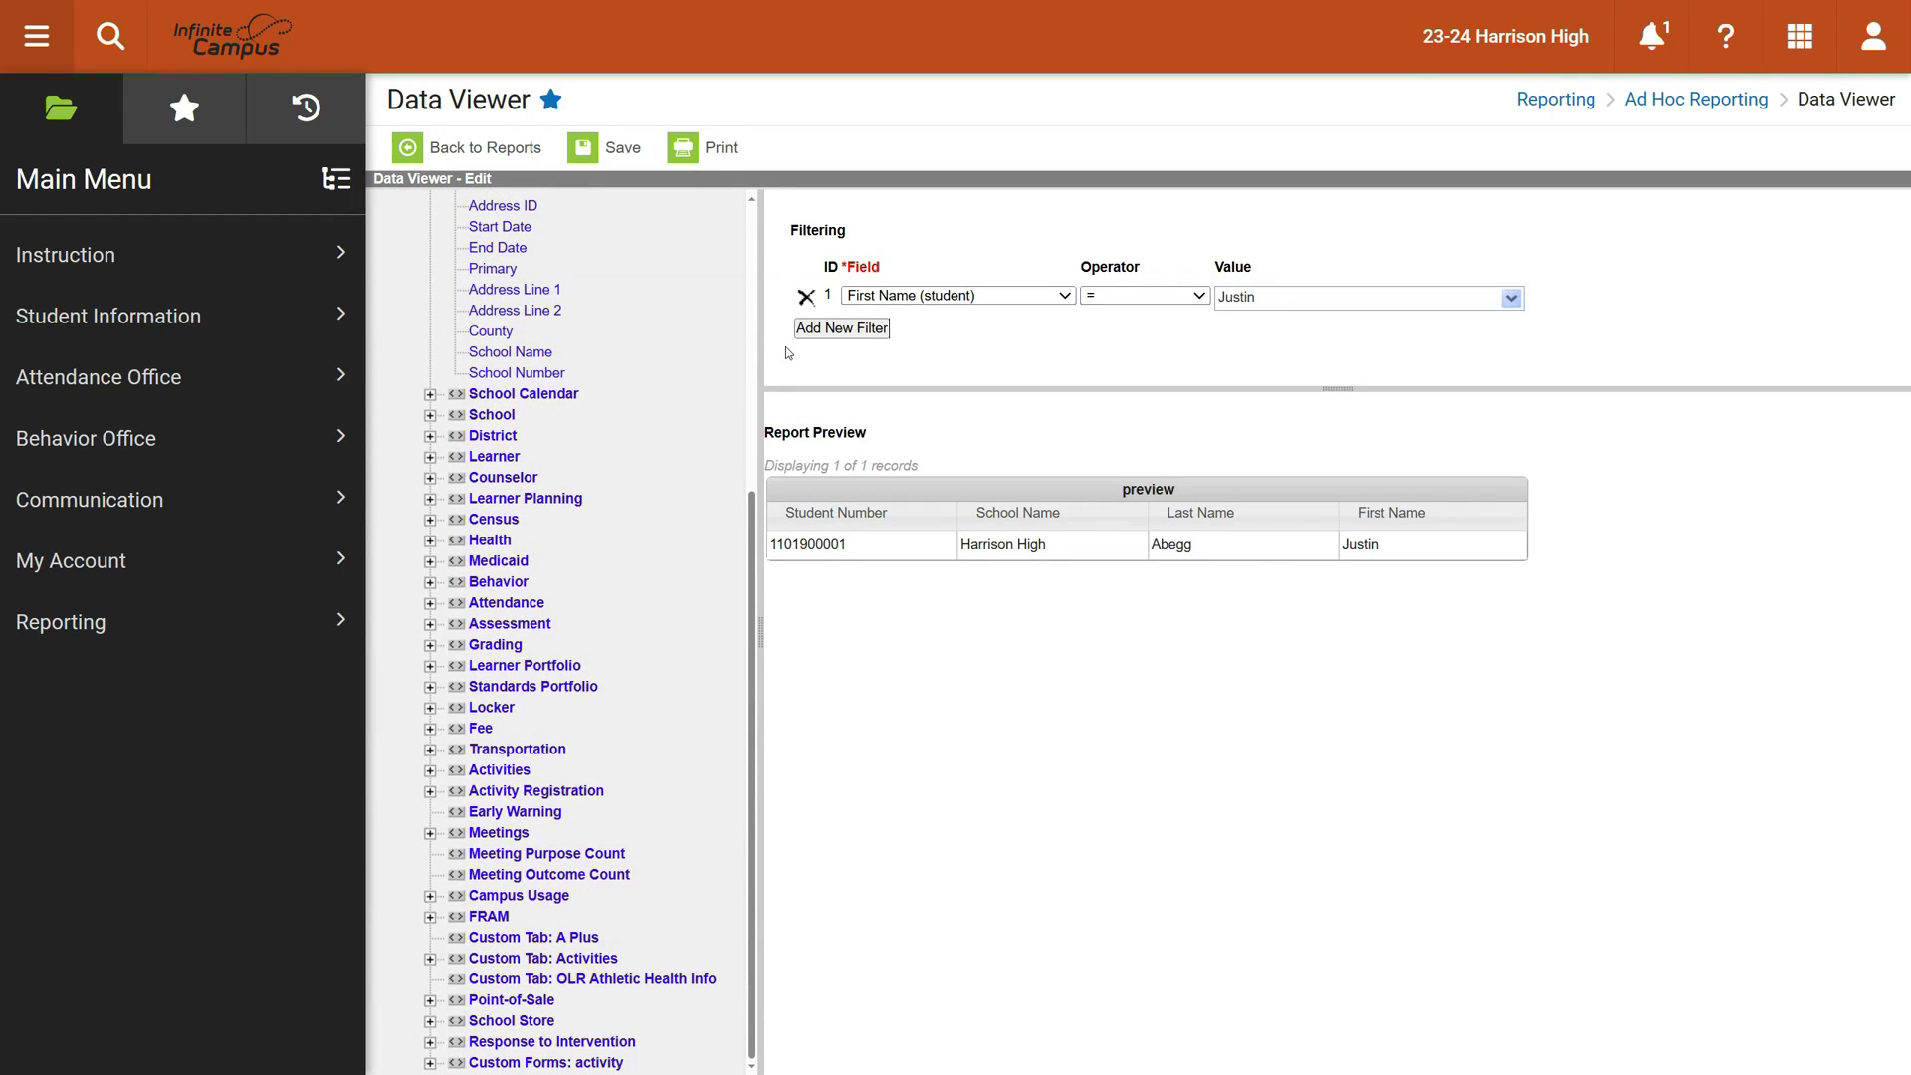
pyautogui.click(845, 330)
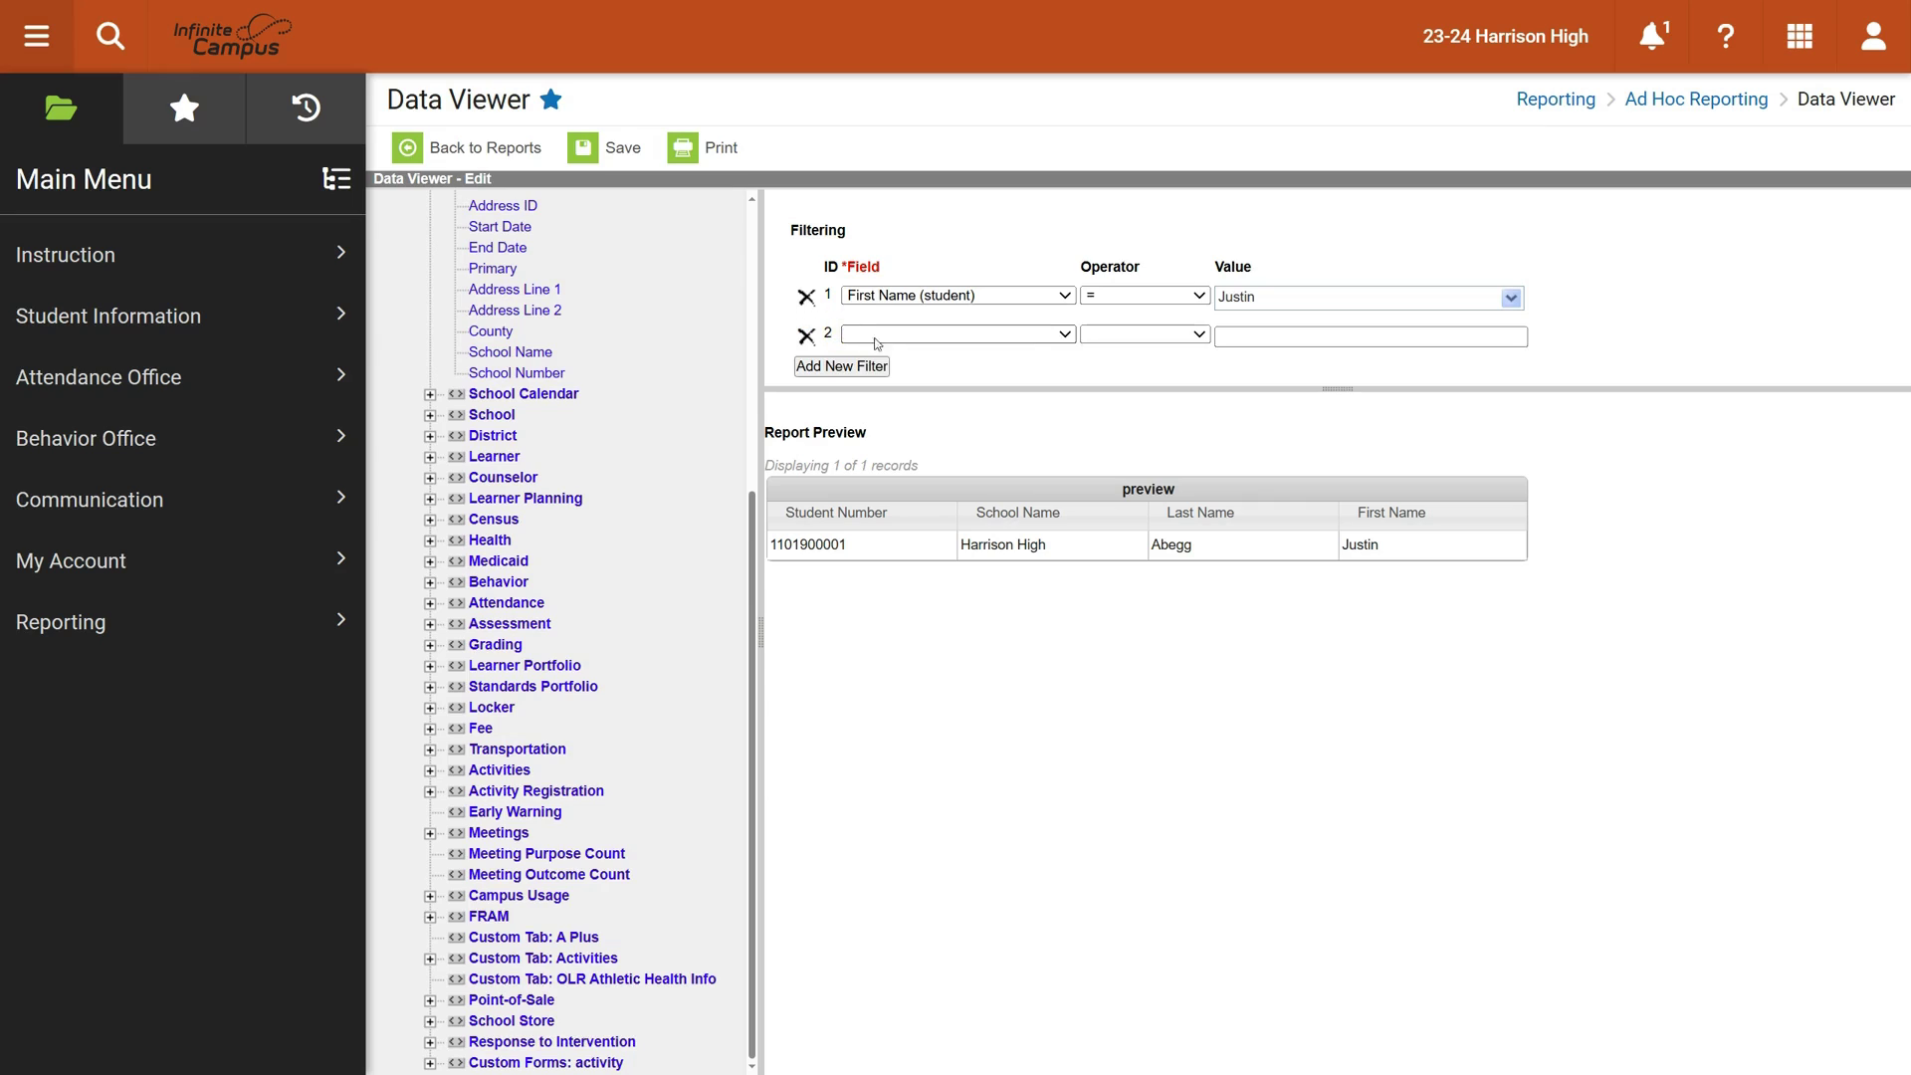
pyautogui.click(1065, 335)
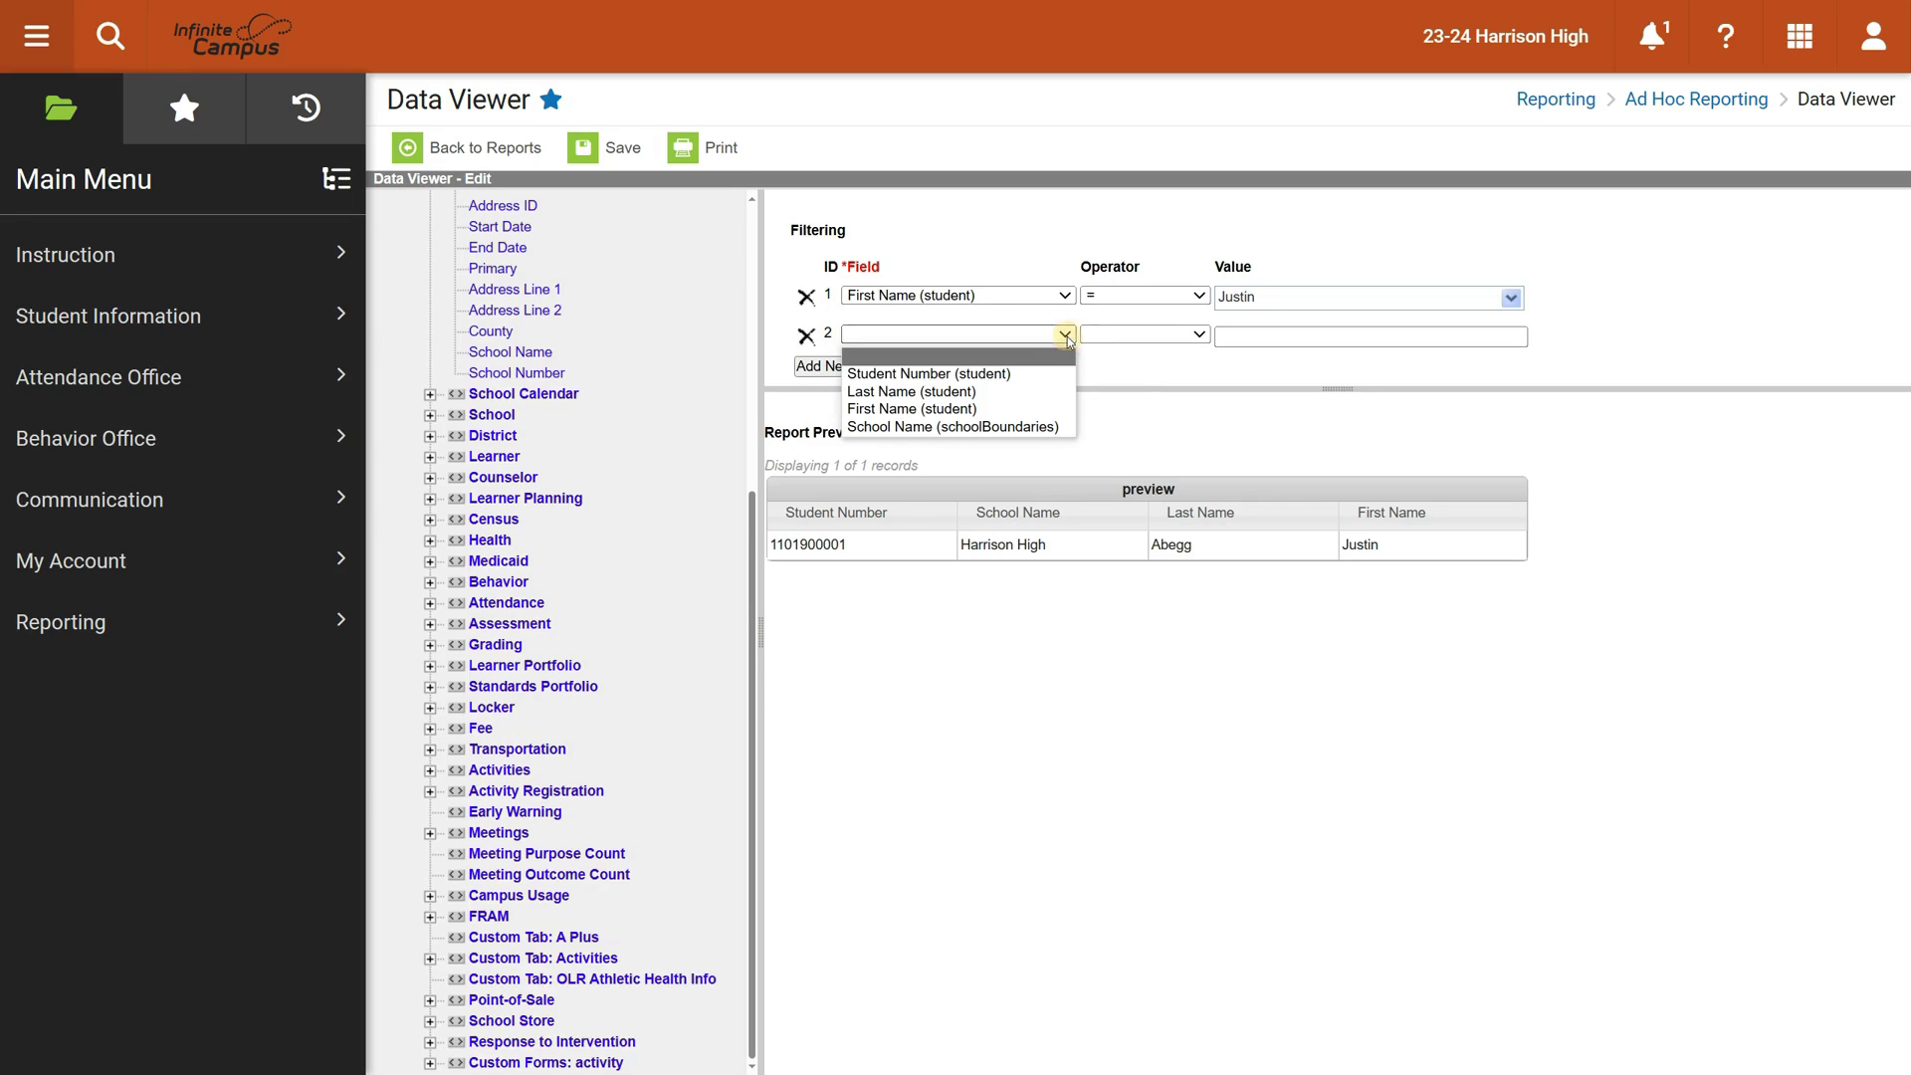
pyautogui.click(1110, 363)
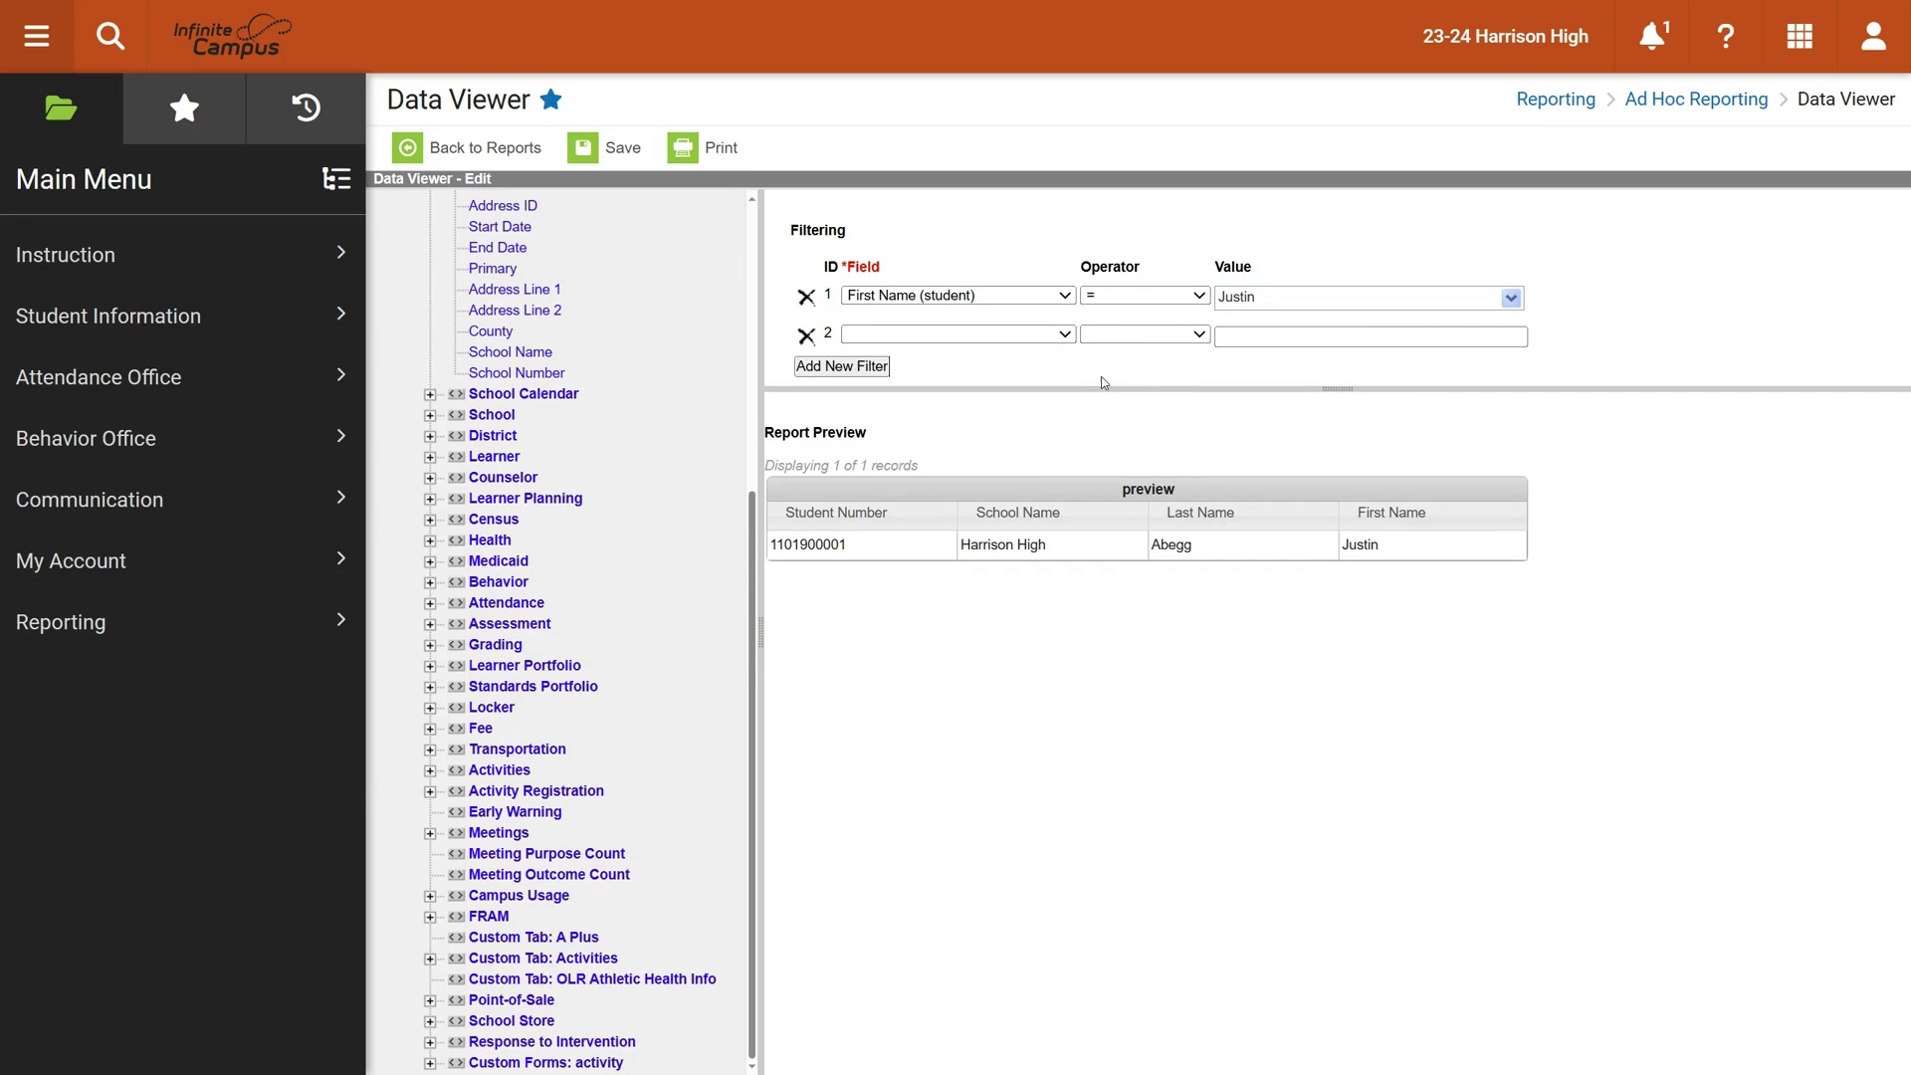
pyautogui.click(807, 337)
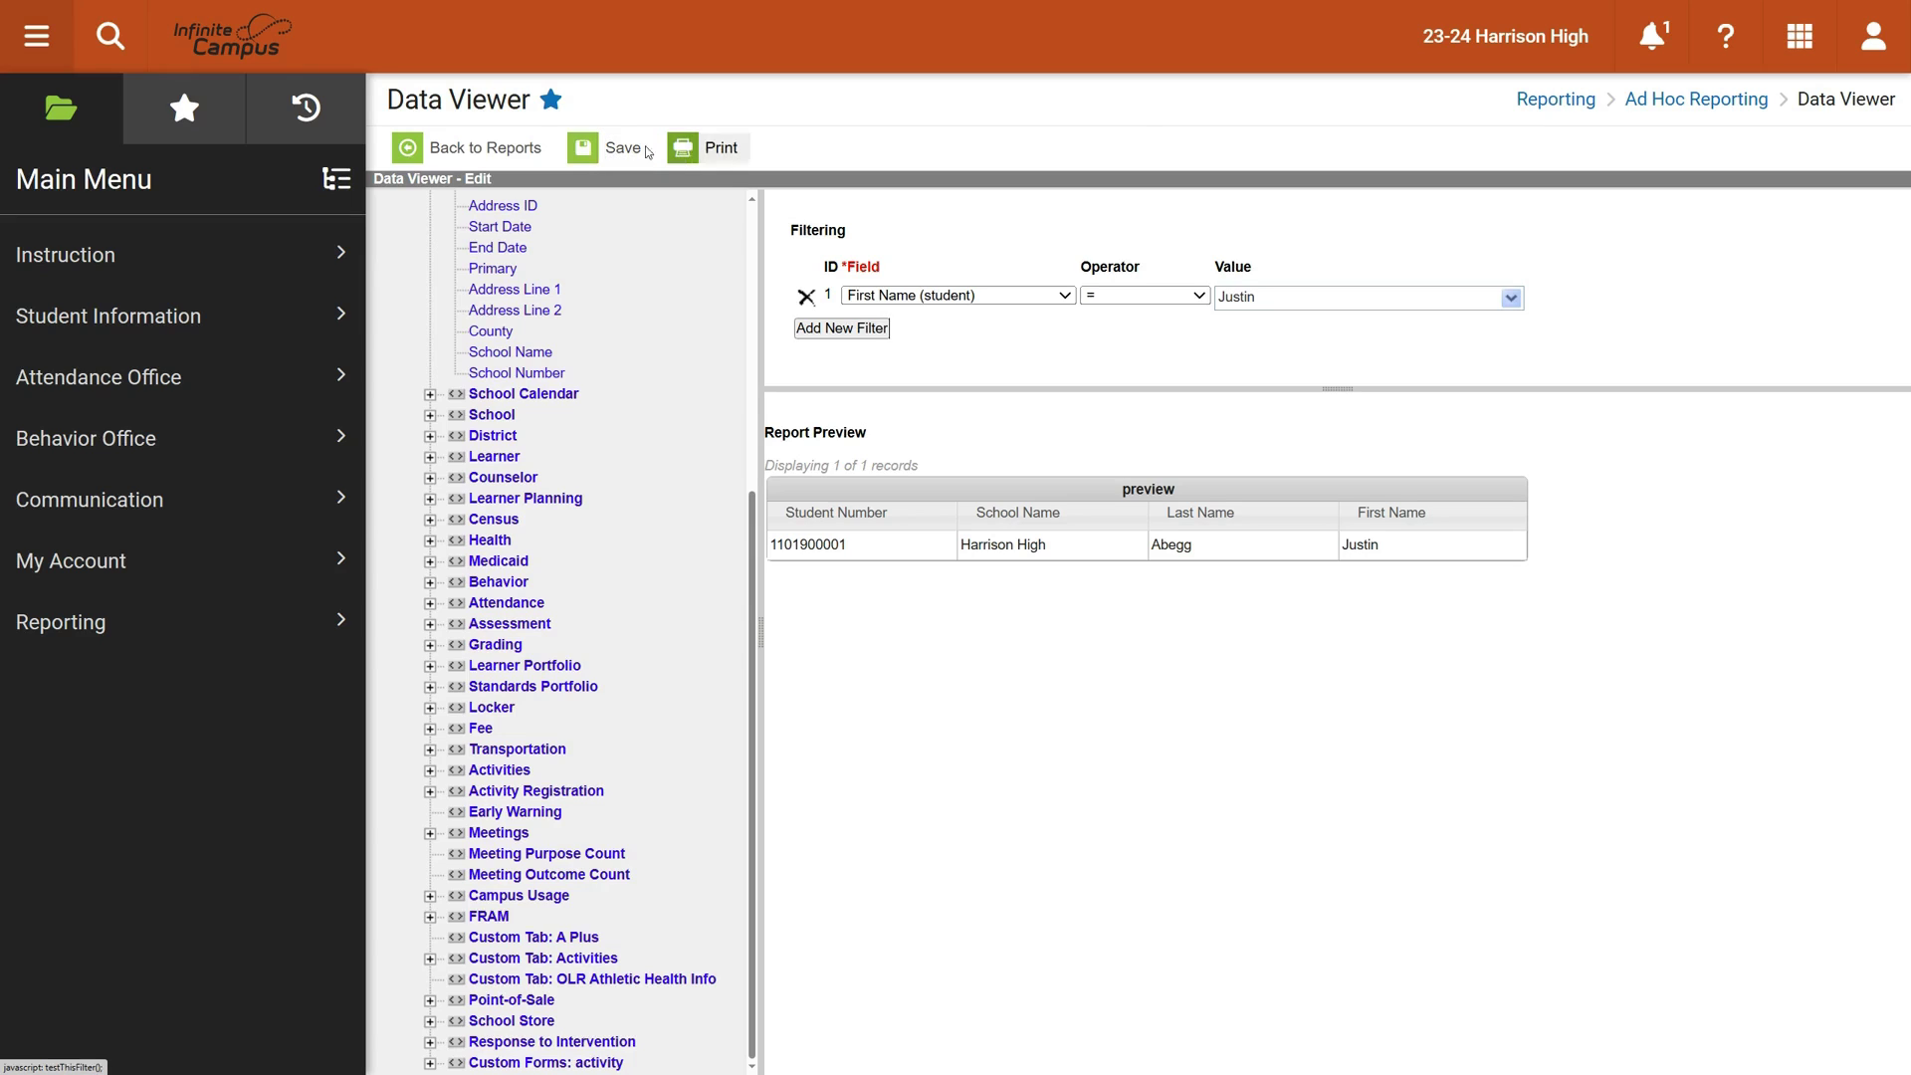
# Name the report after the student's first name plus 'Report' and save it
pyautogui.click(606, 149)
pyautogui.press('Return')
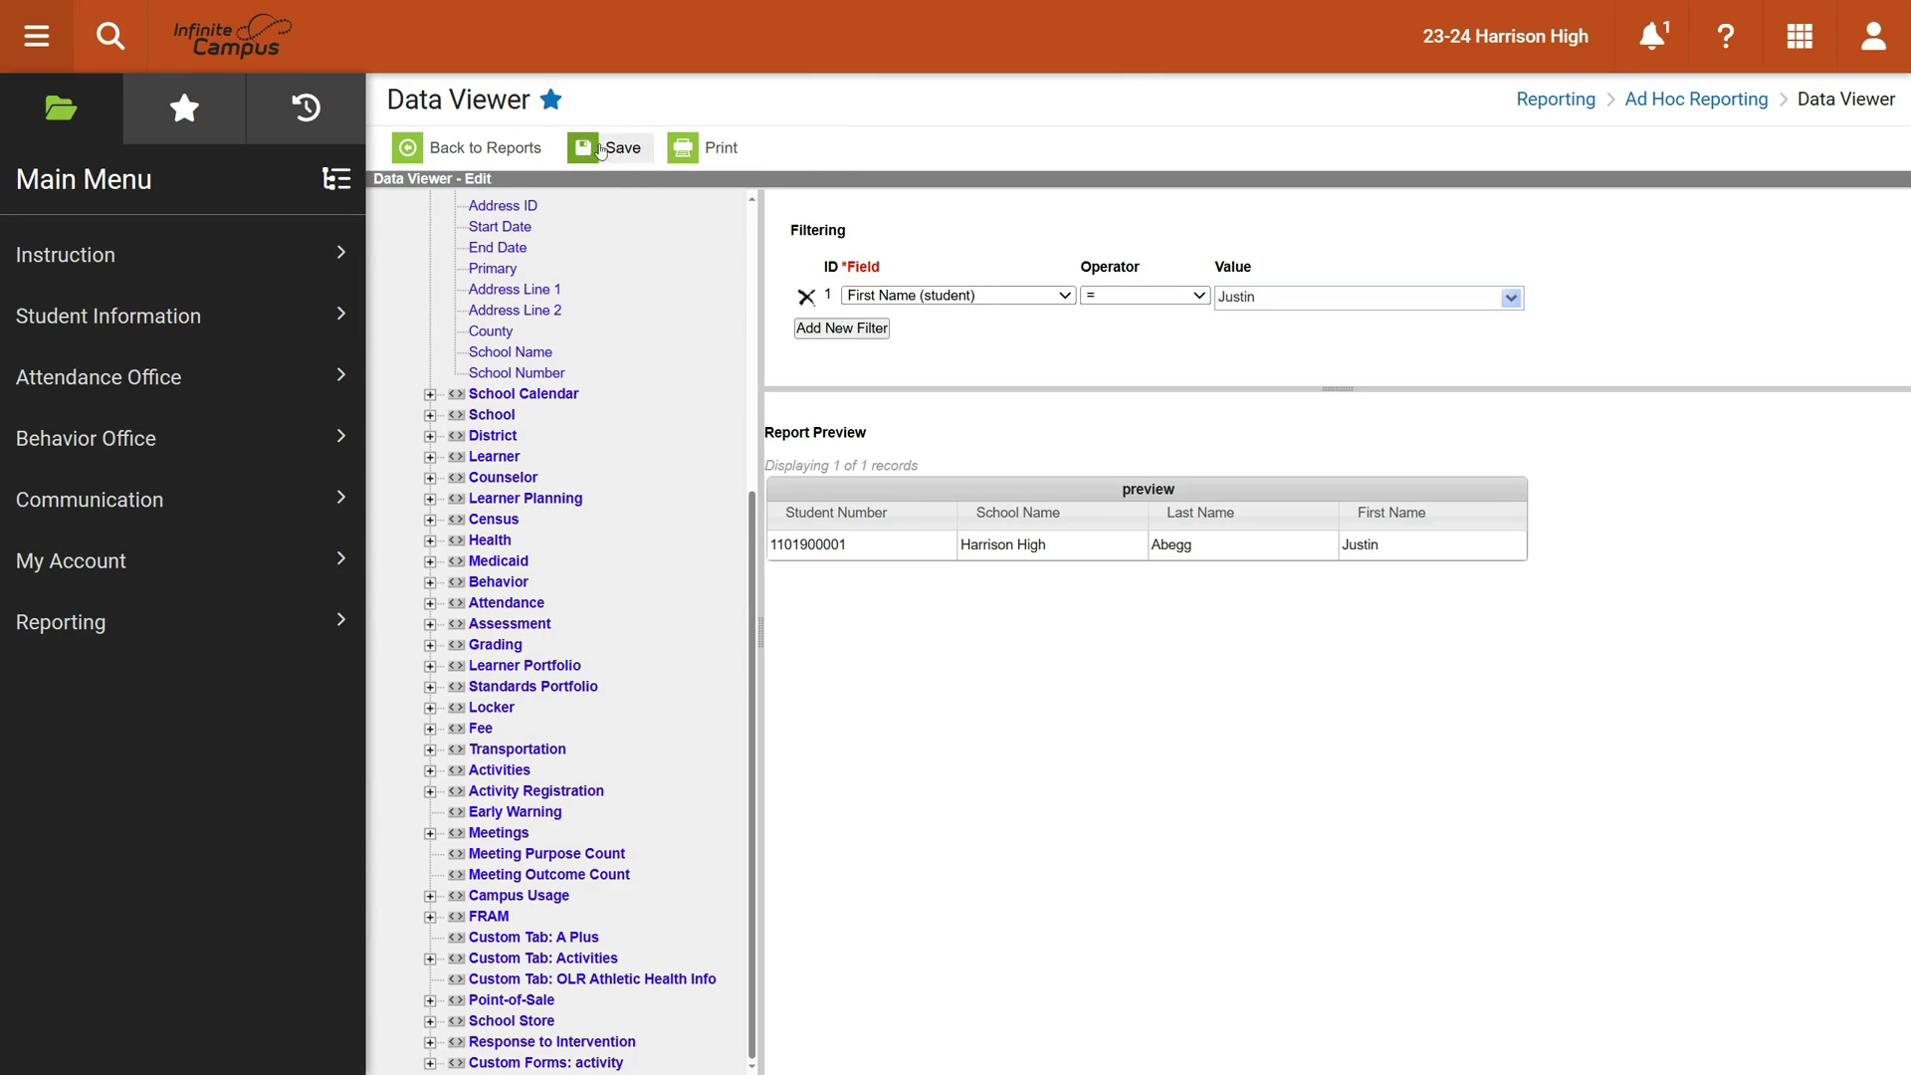
pyautogui.click(710, 152)
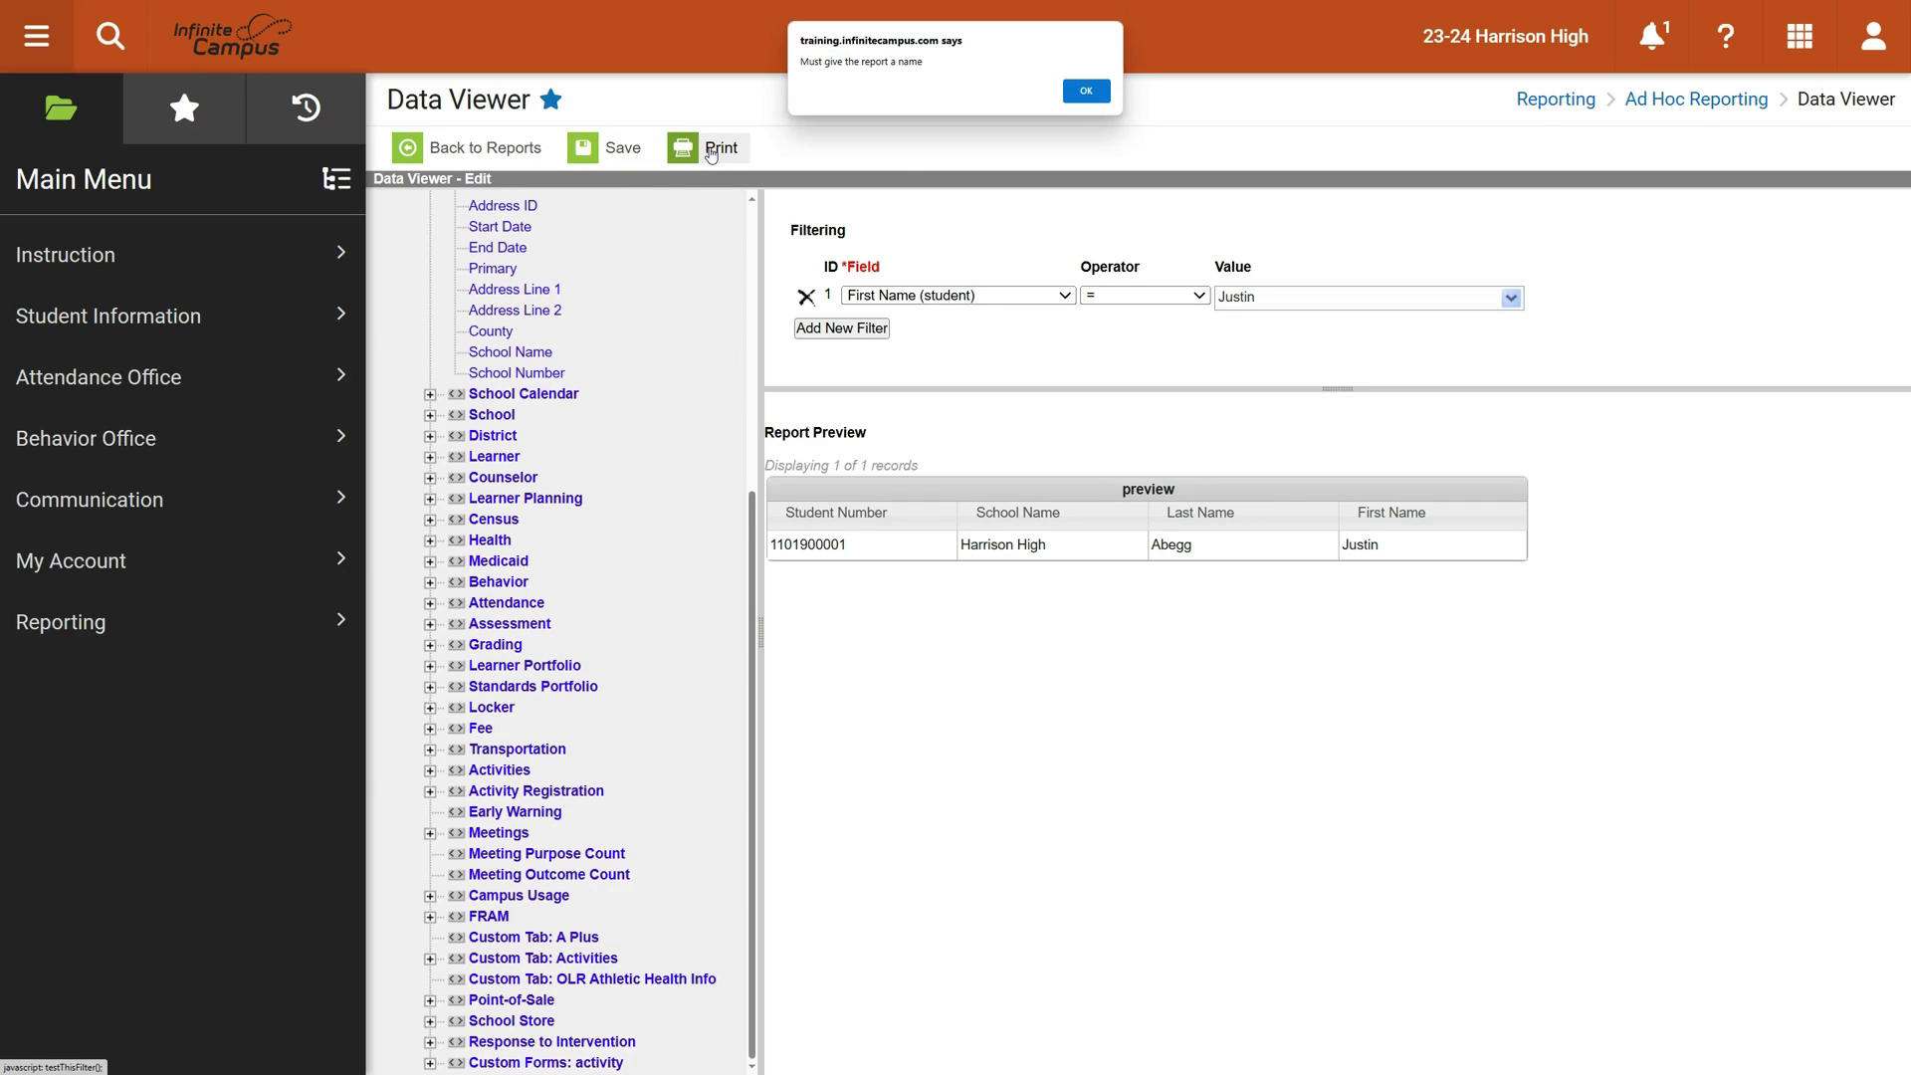
pyautogui.click(1083, 91)
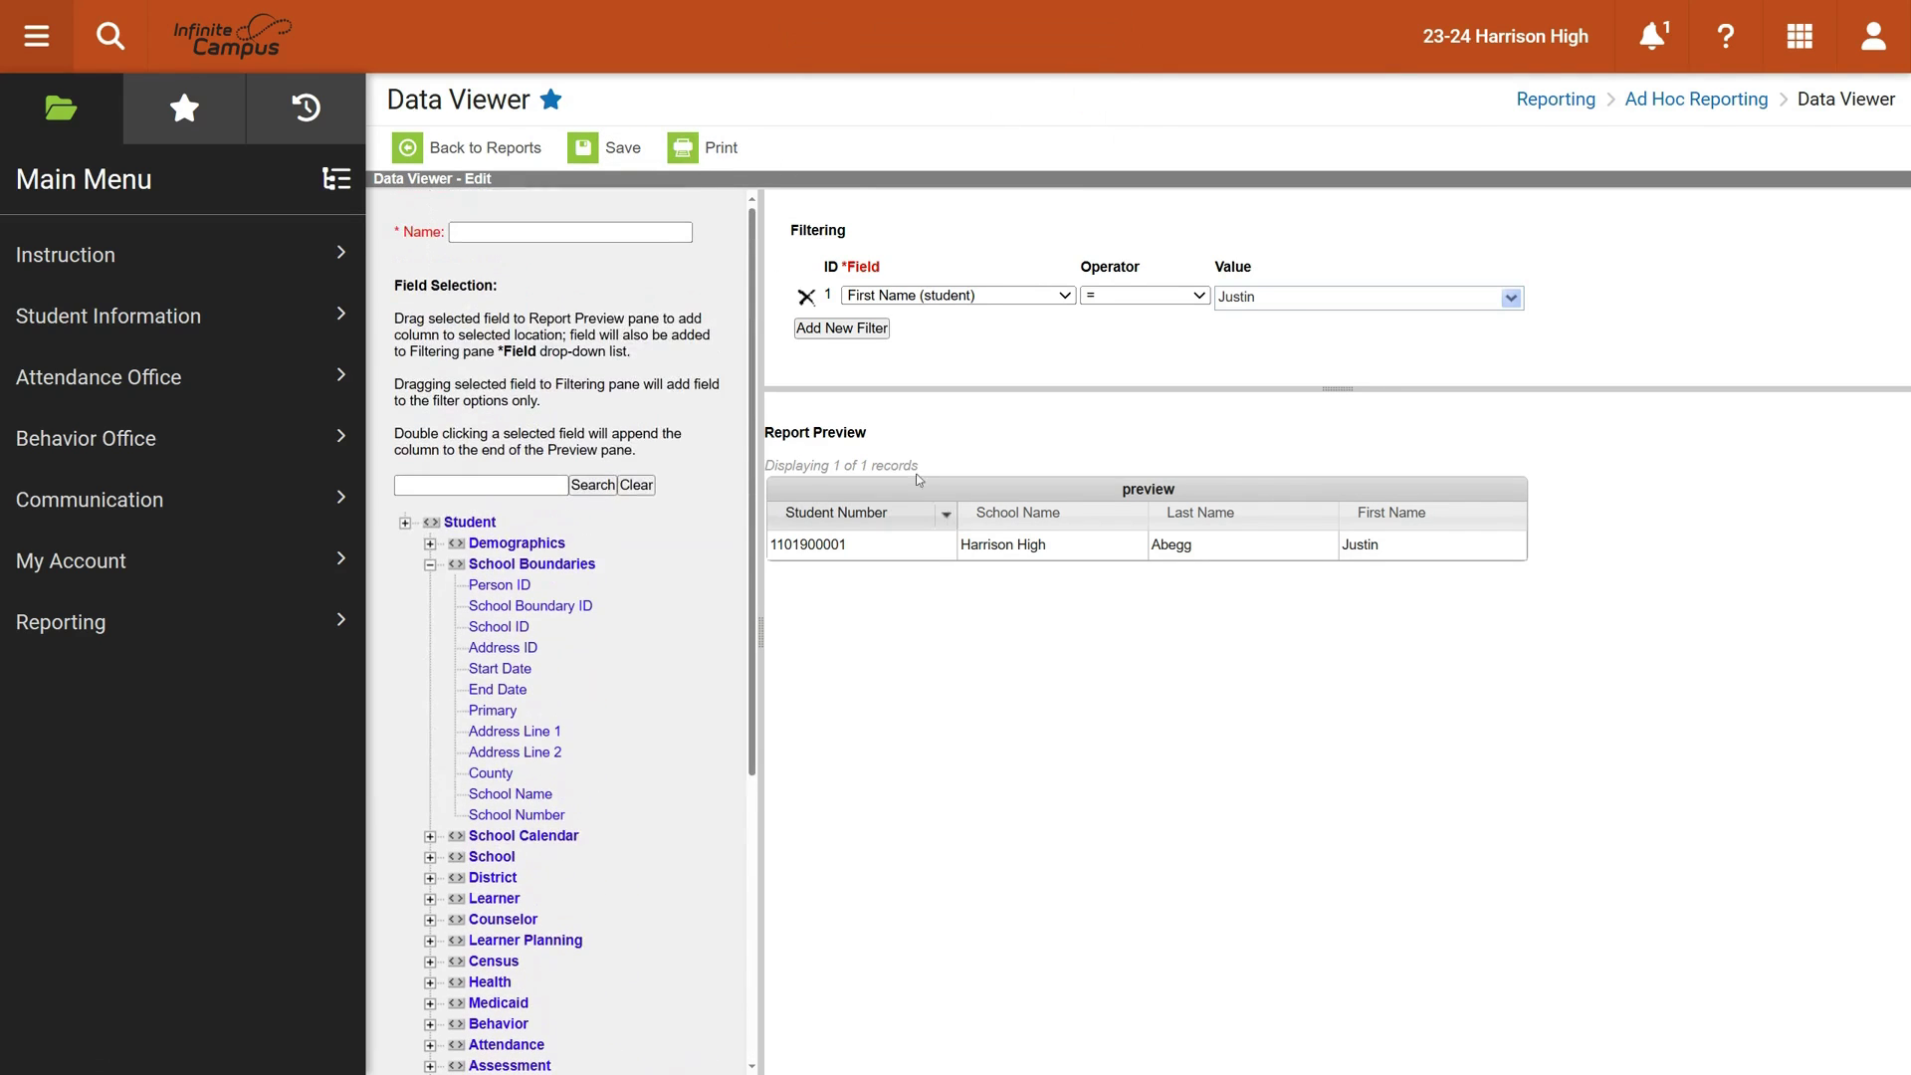
pyautogui.click(498, 236)
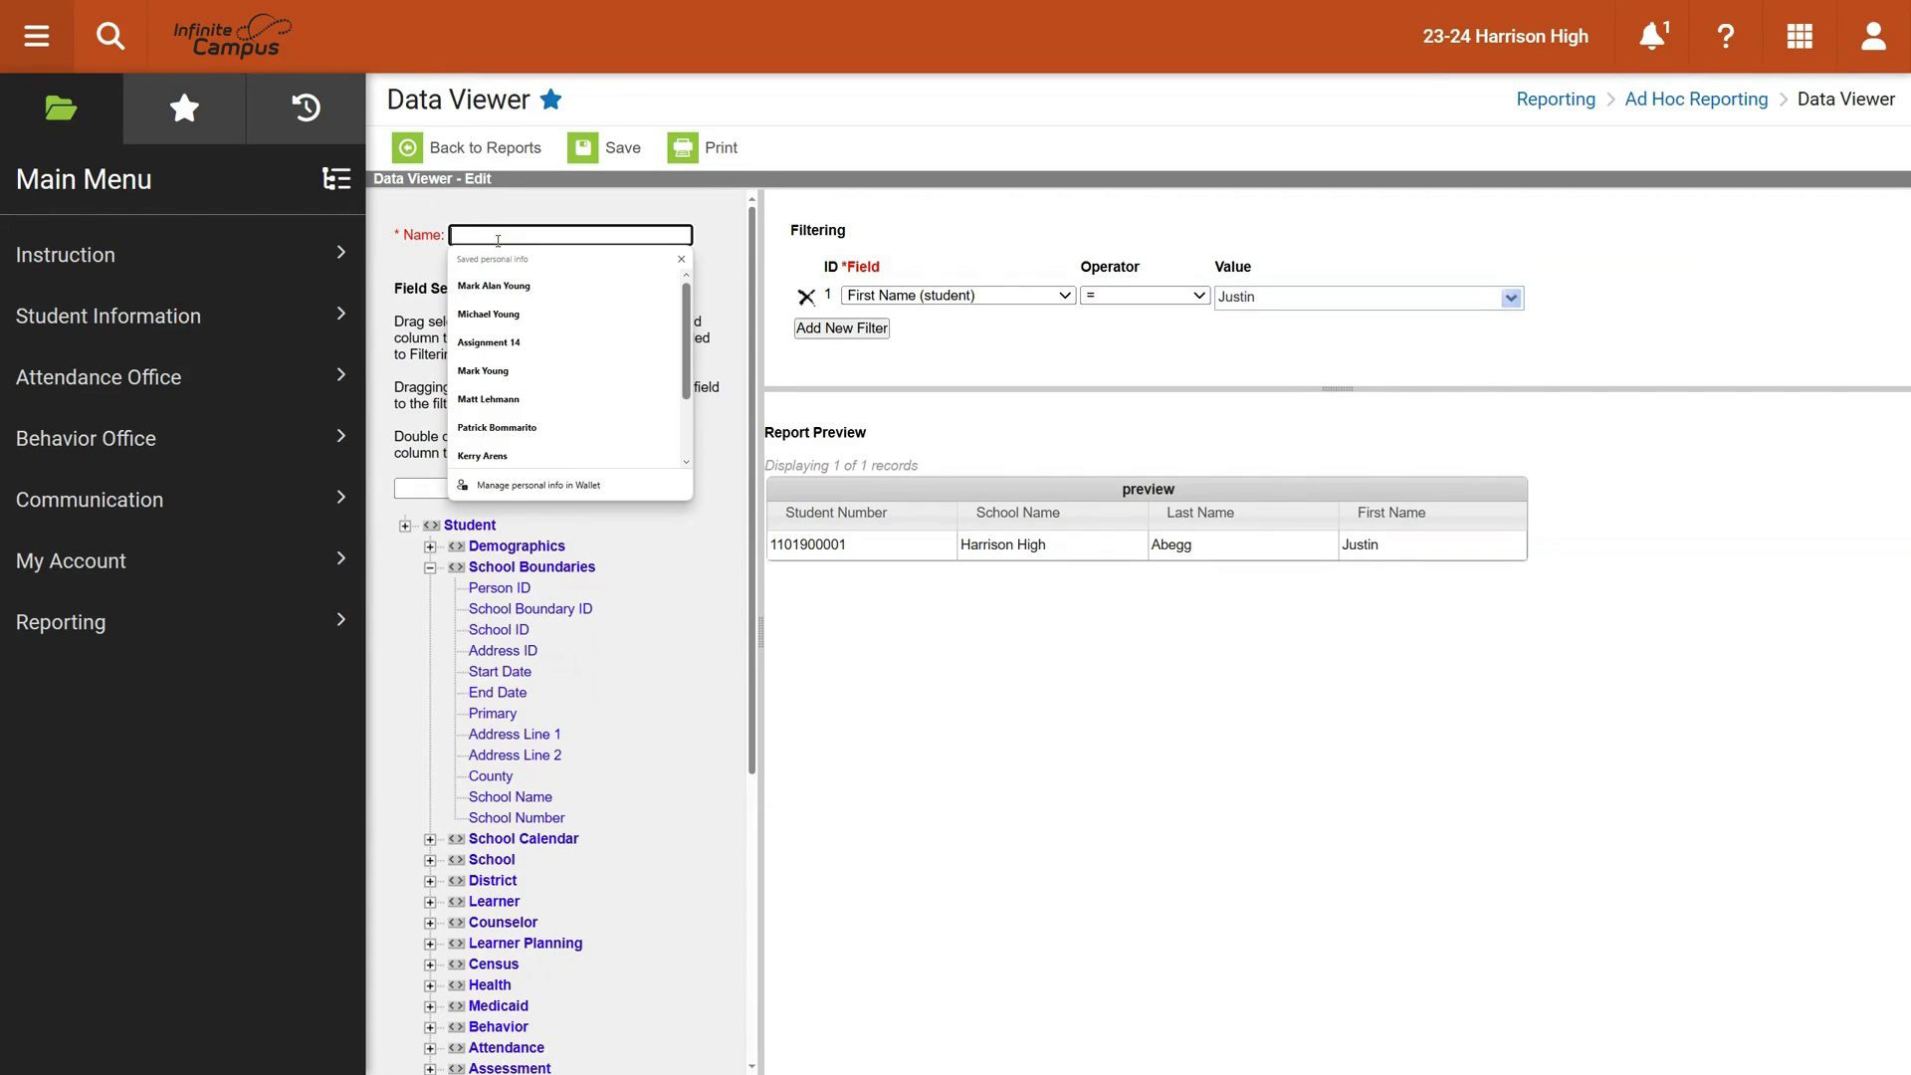
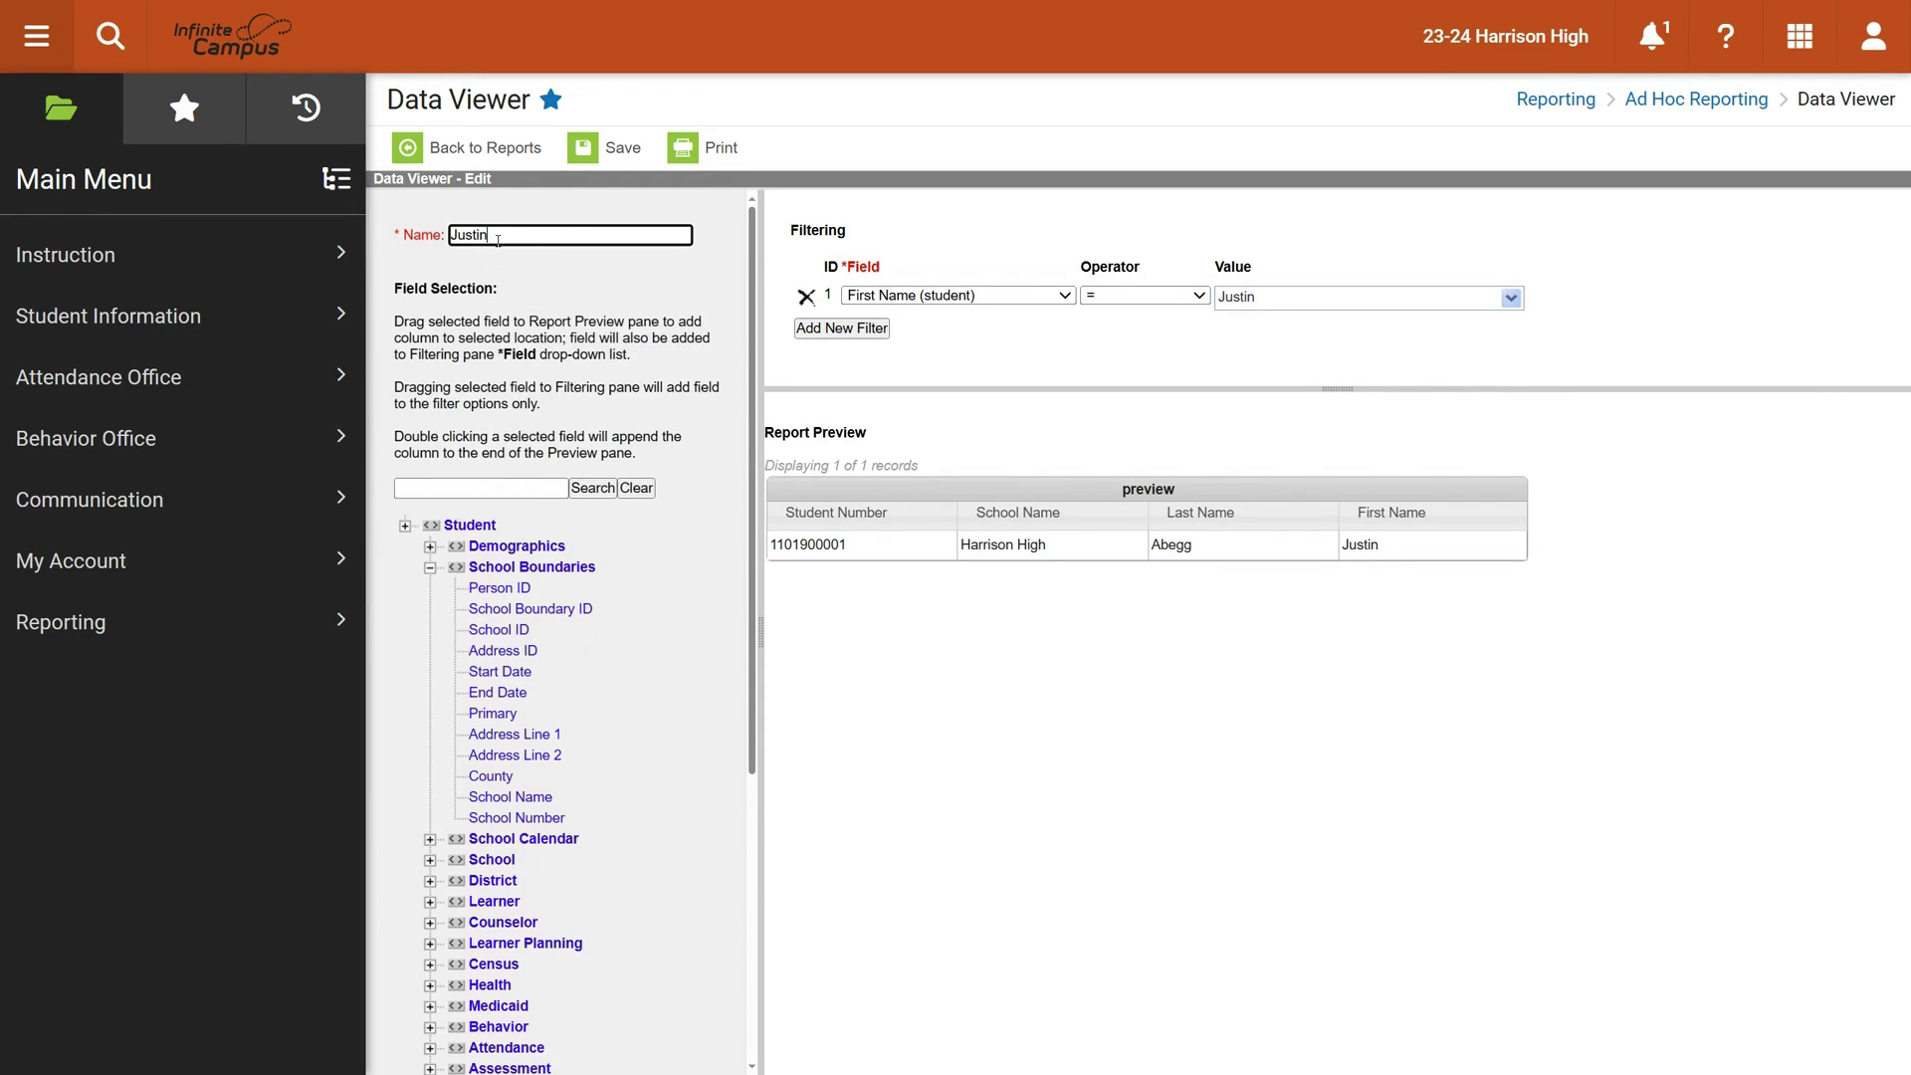
pyautogui.write(' Report')
pyautogui.click(623, 150)
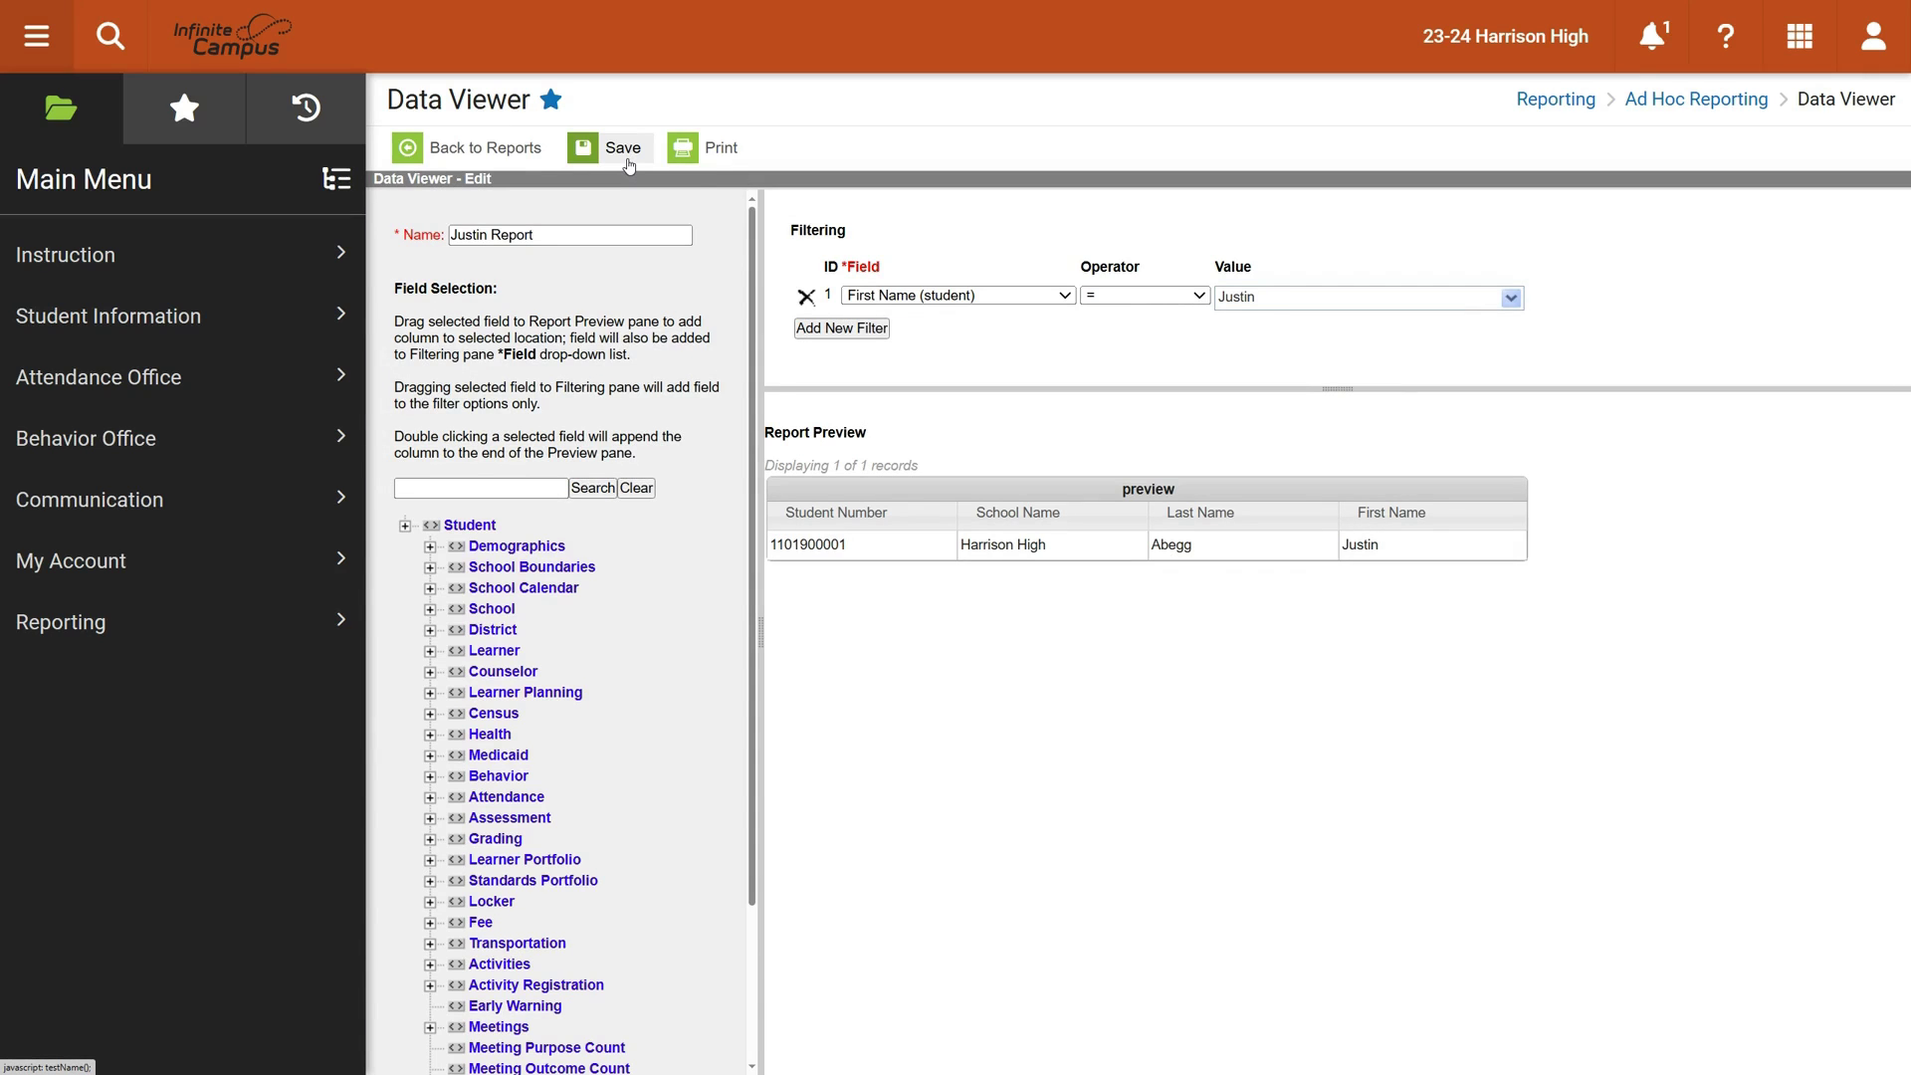
# Bring up the saved report's run options with PDF output and calendar choices
pyautogui.click(715, 149)
pyautogui.click(712, 152)
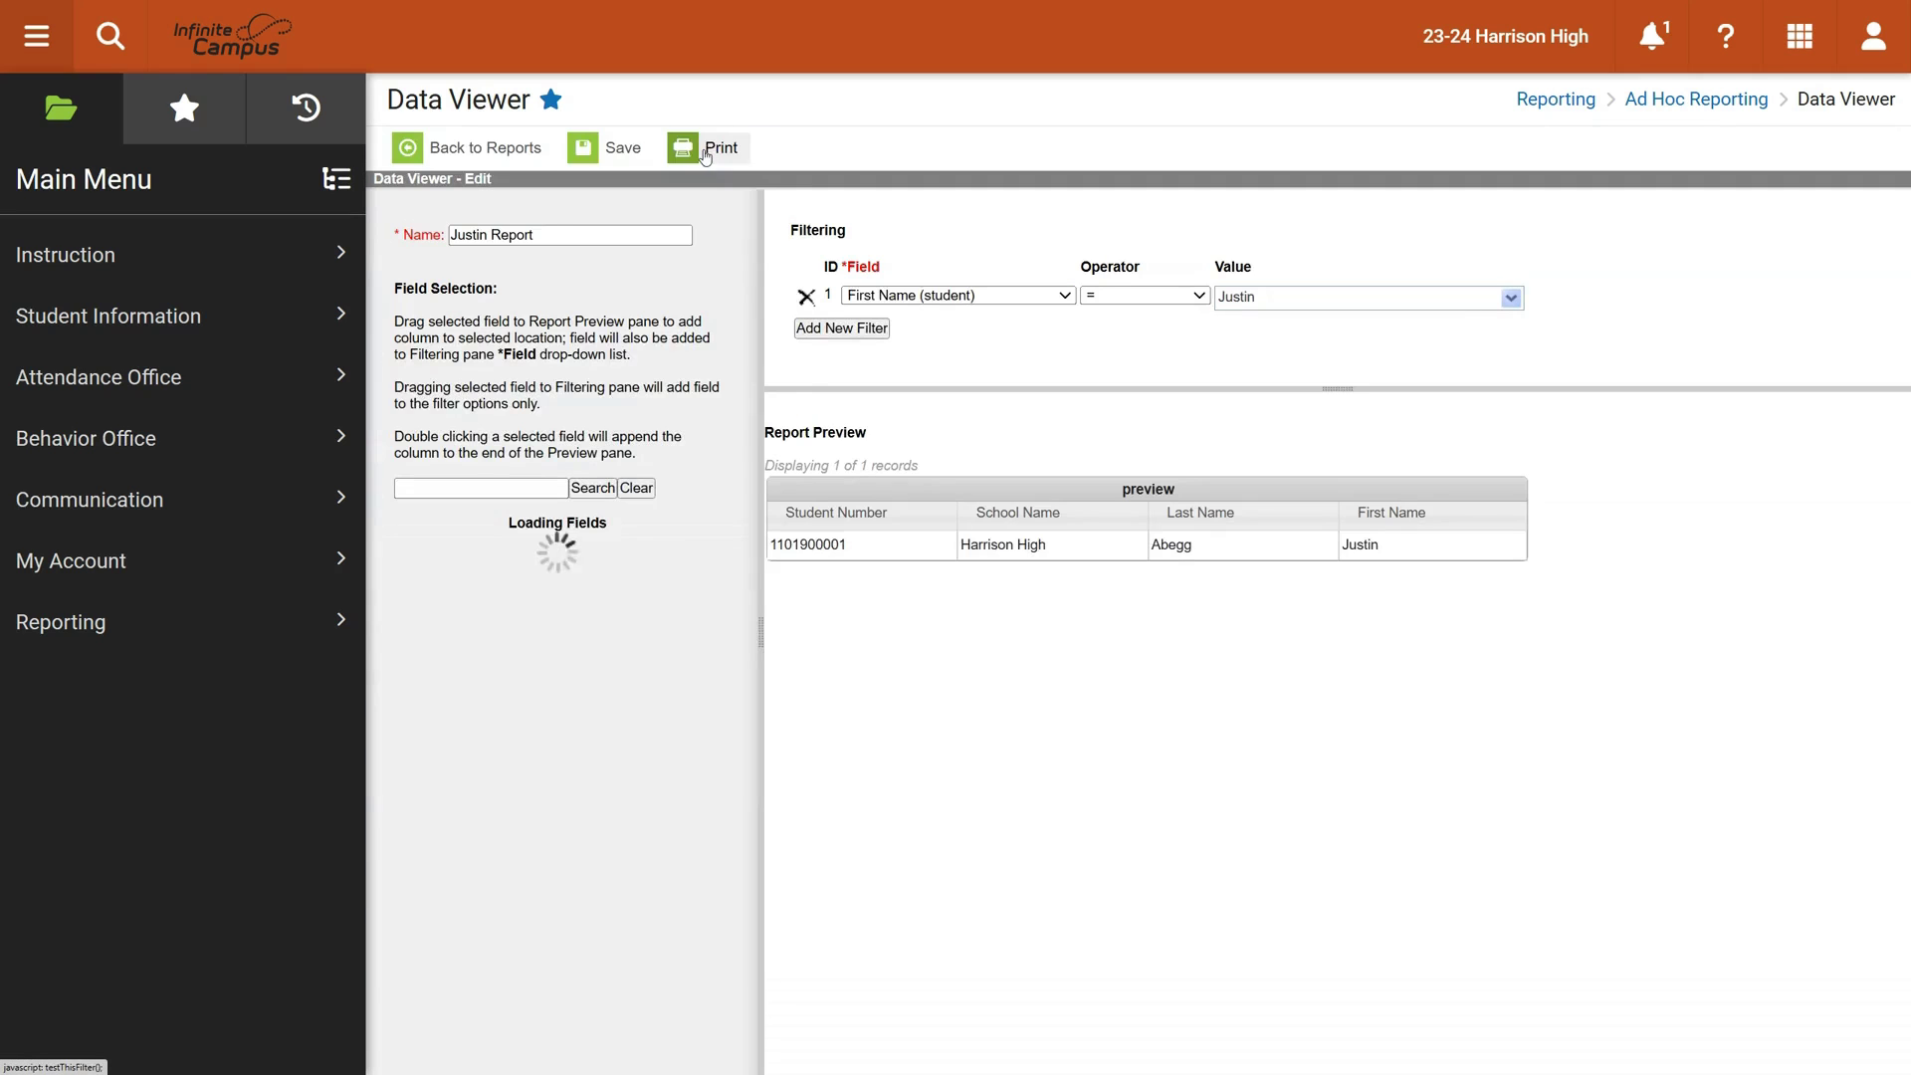
pyautogui.click(1630, 542)
pyautogui.scroll(-3, 601, 608)
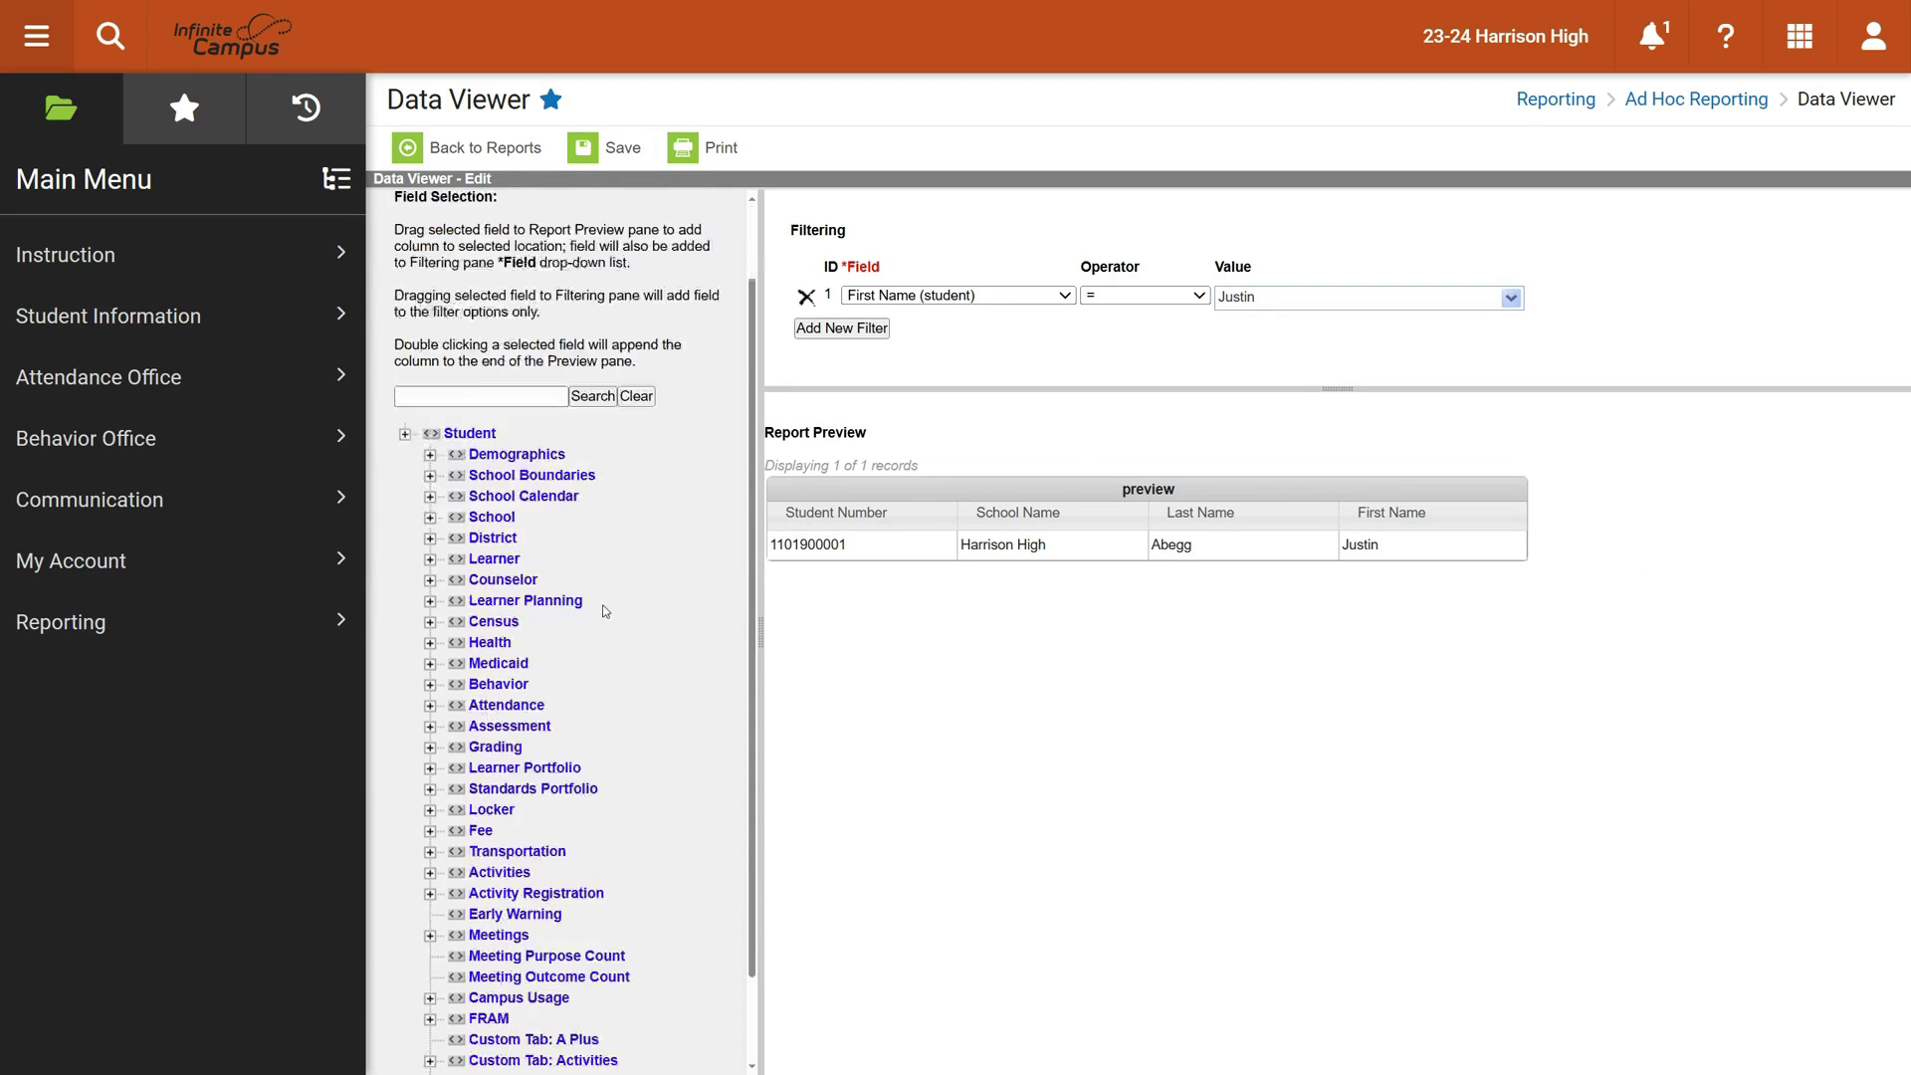
pyautogui.scroll(3, 604, 597)
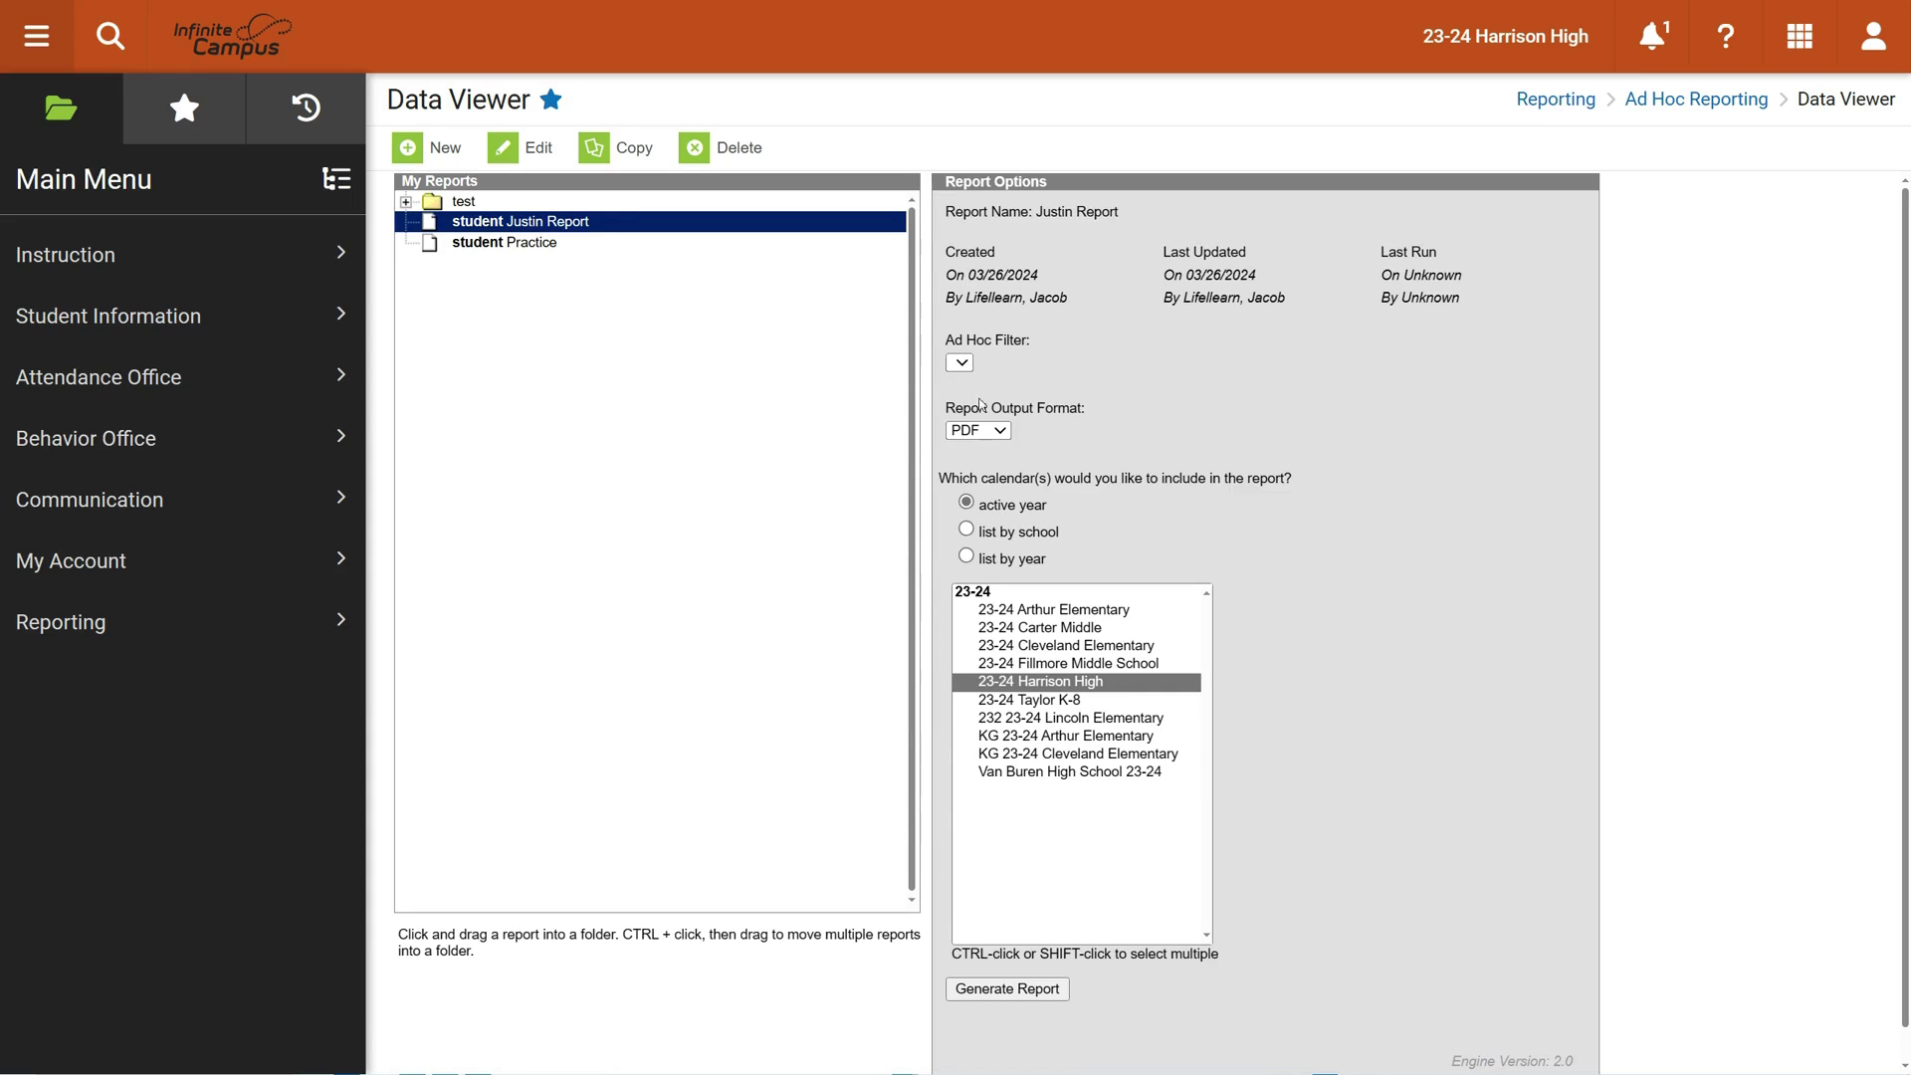
# Generate the report as a PDF using the 23-24 Harrison High calendar
pyautogui.click(1006, 437)
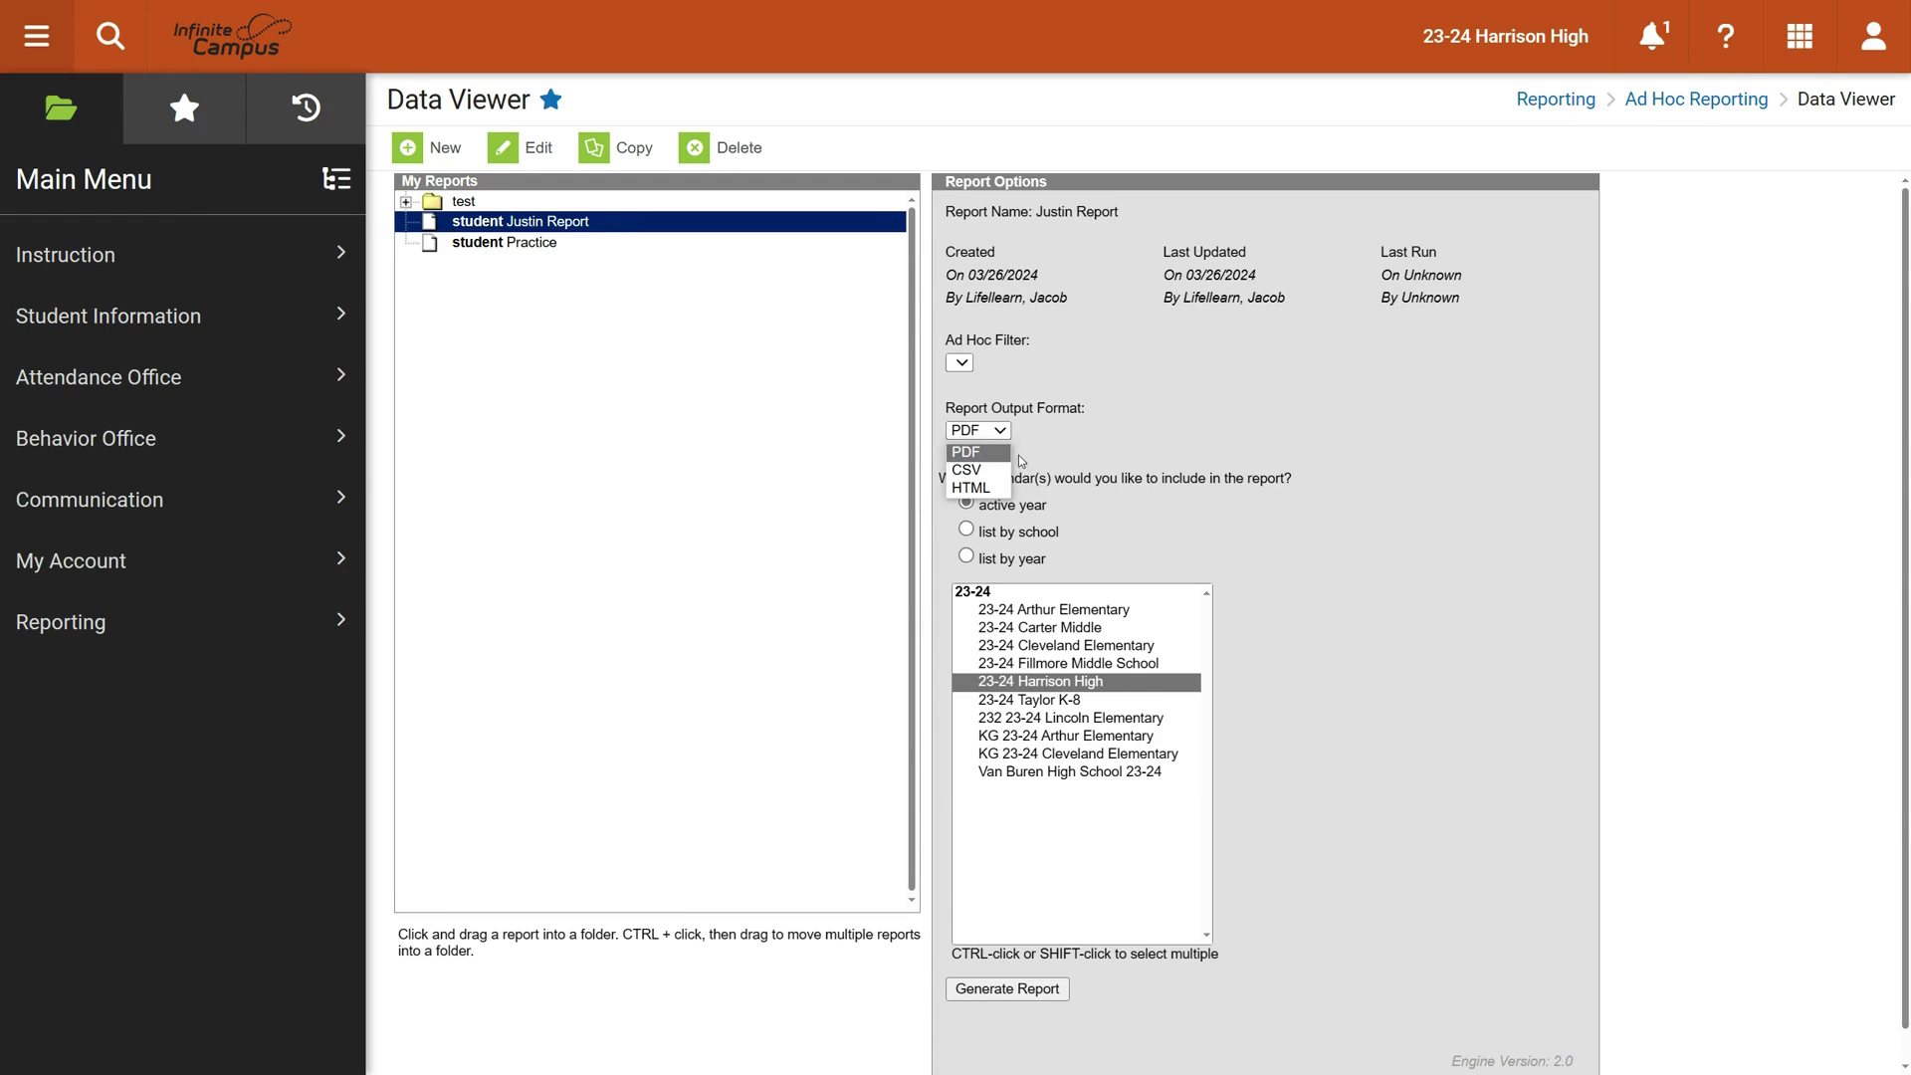
pyautogui.click(1018, 456)
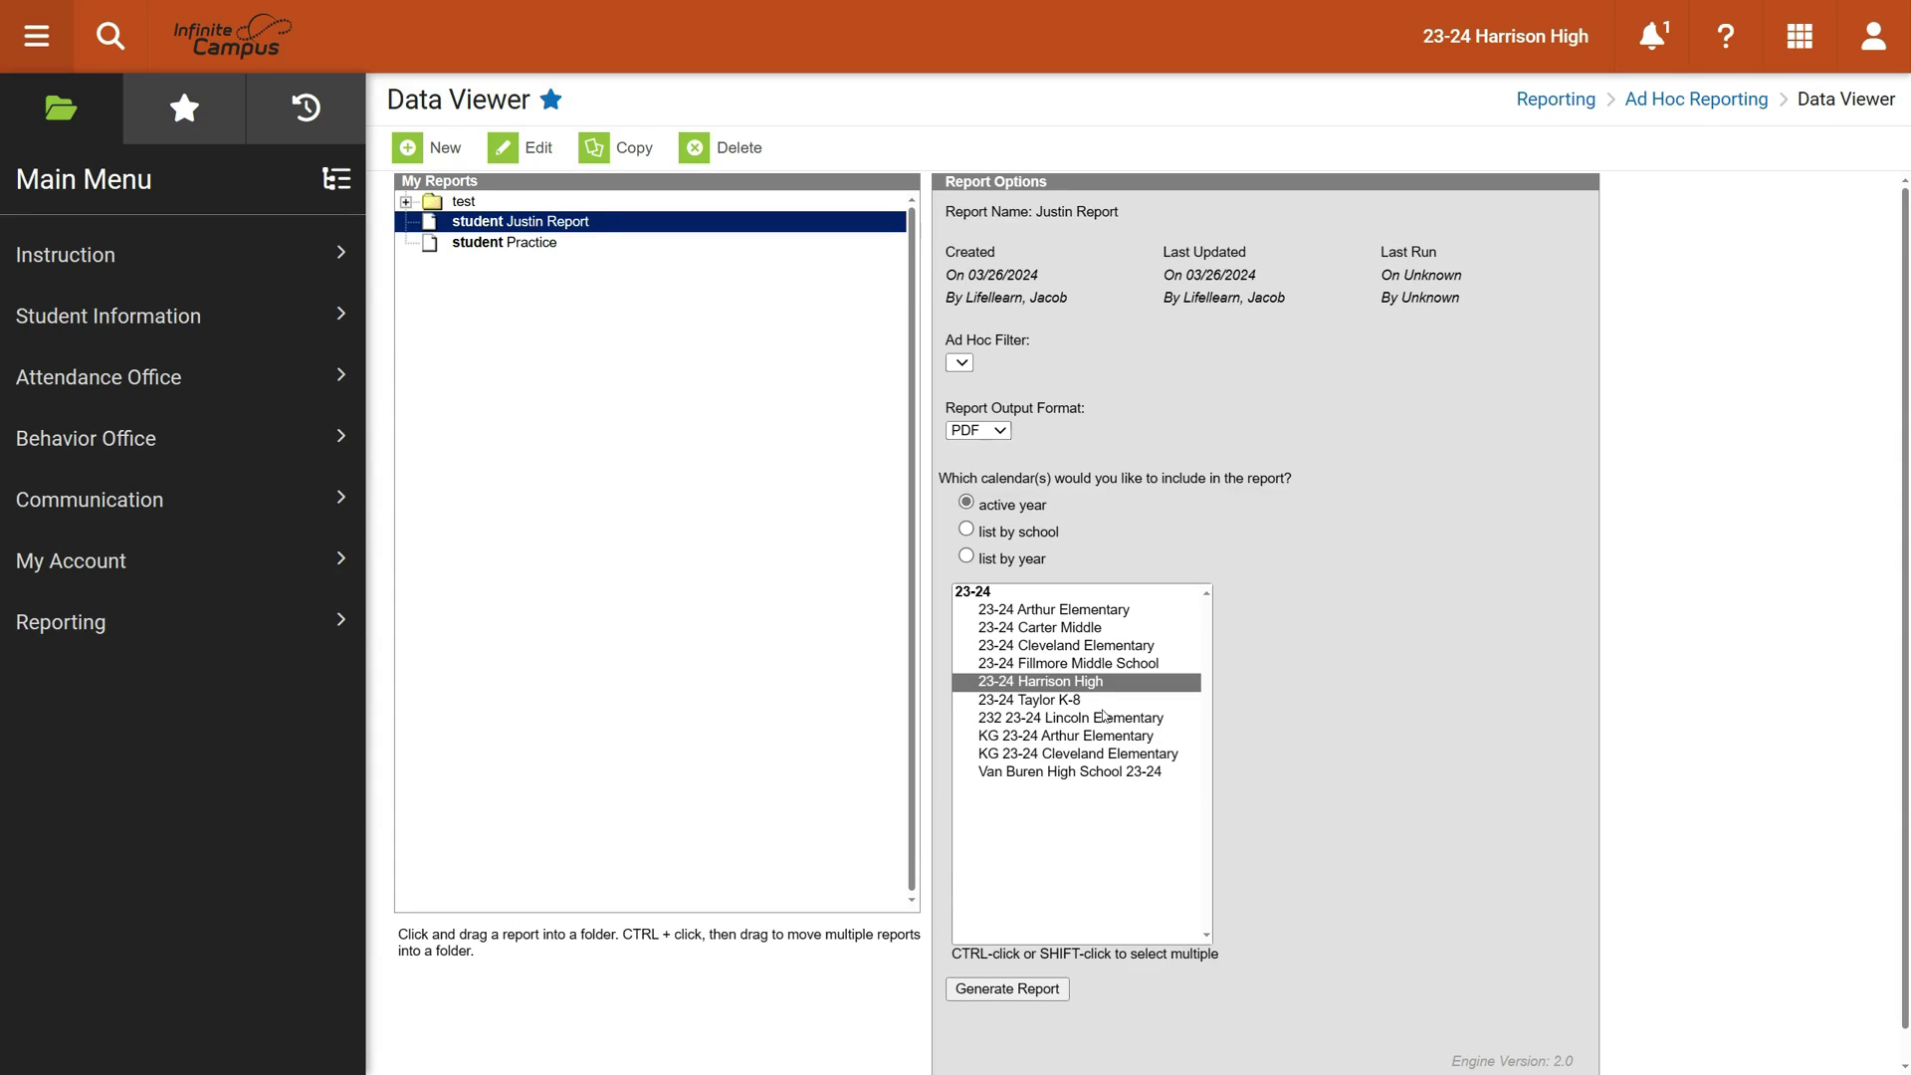
pyautogui.click(1035, 990)
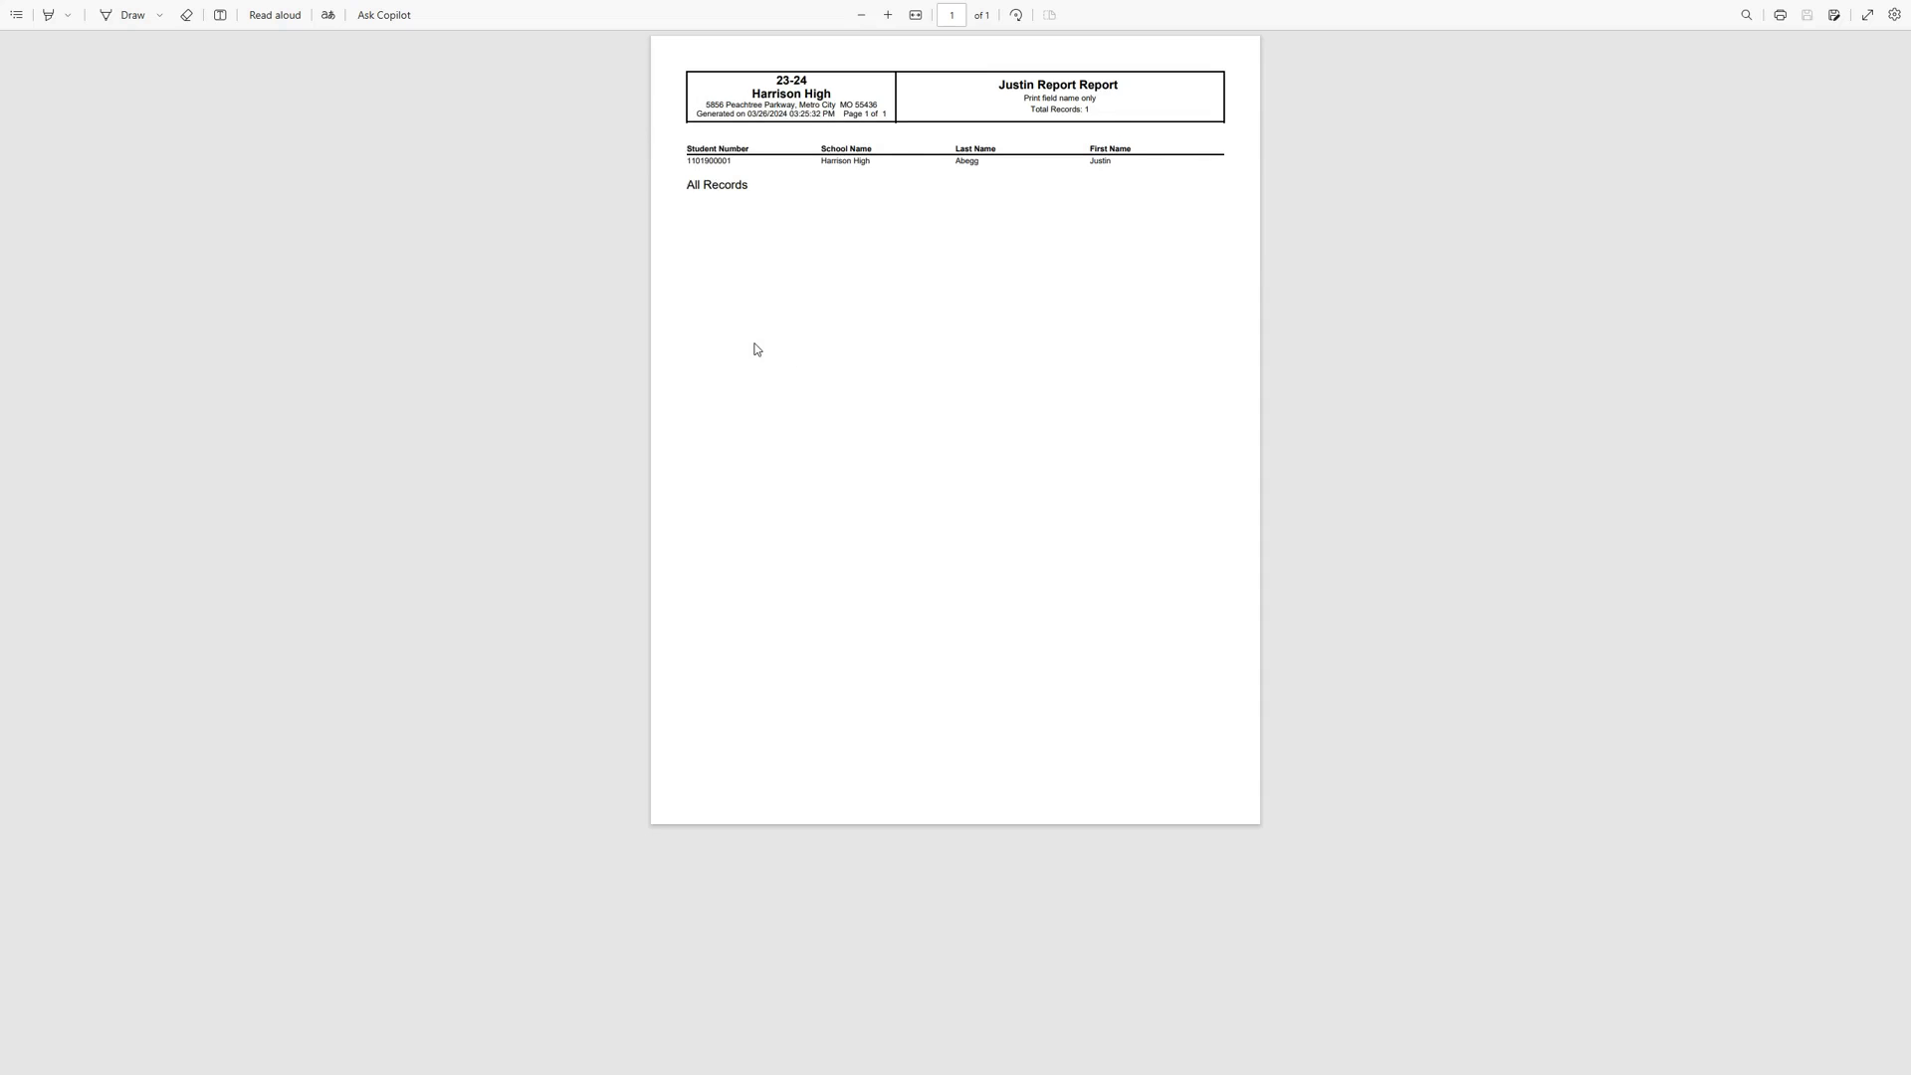
# Leave full-screen mode to view extract.pdf in a normal Edge tab
pyautogui.press('F11')
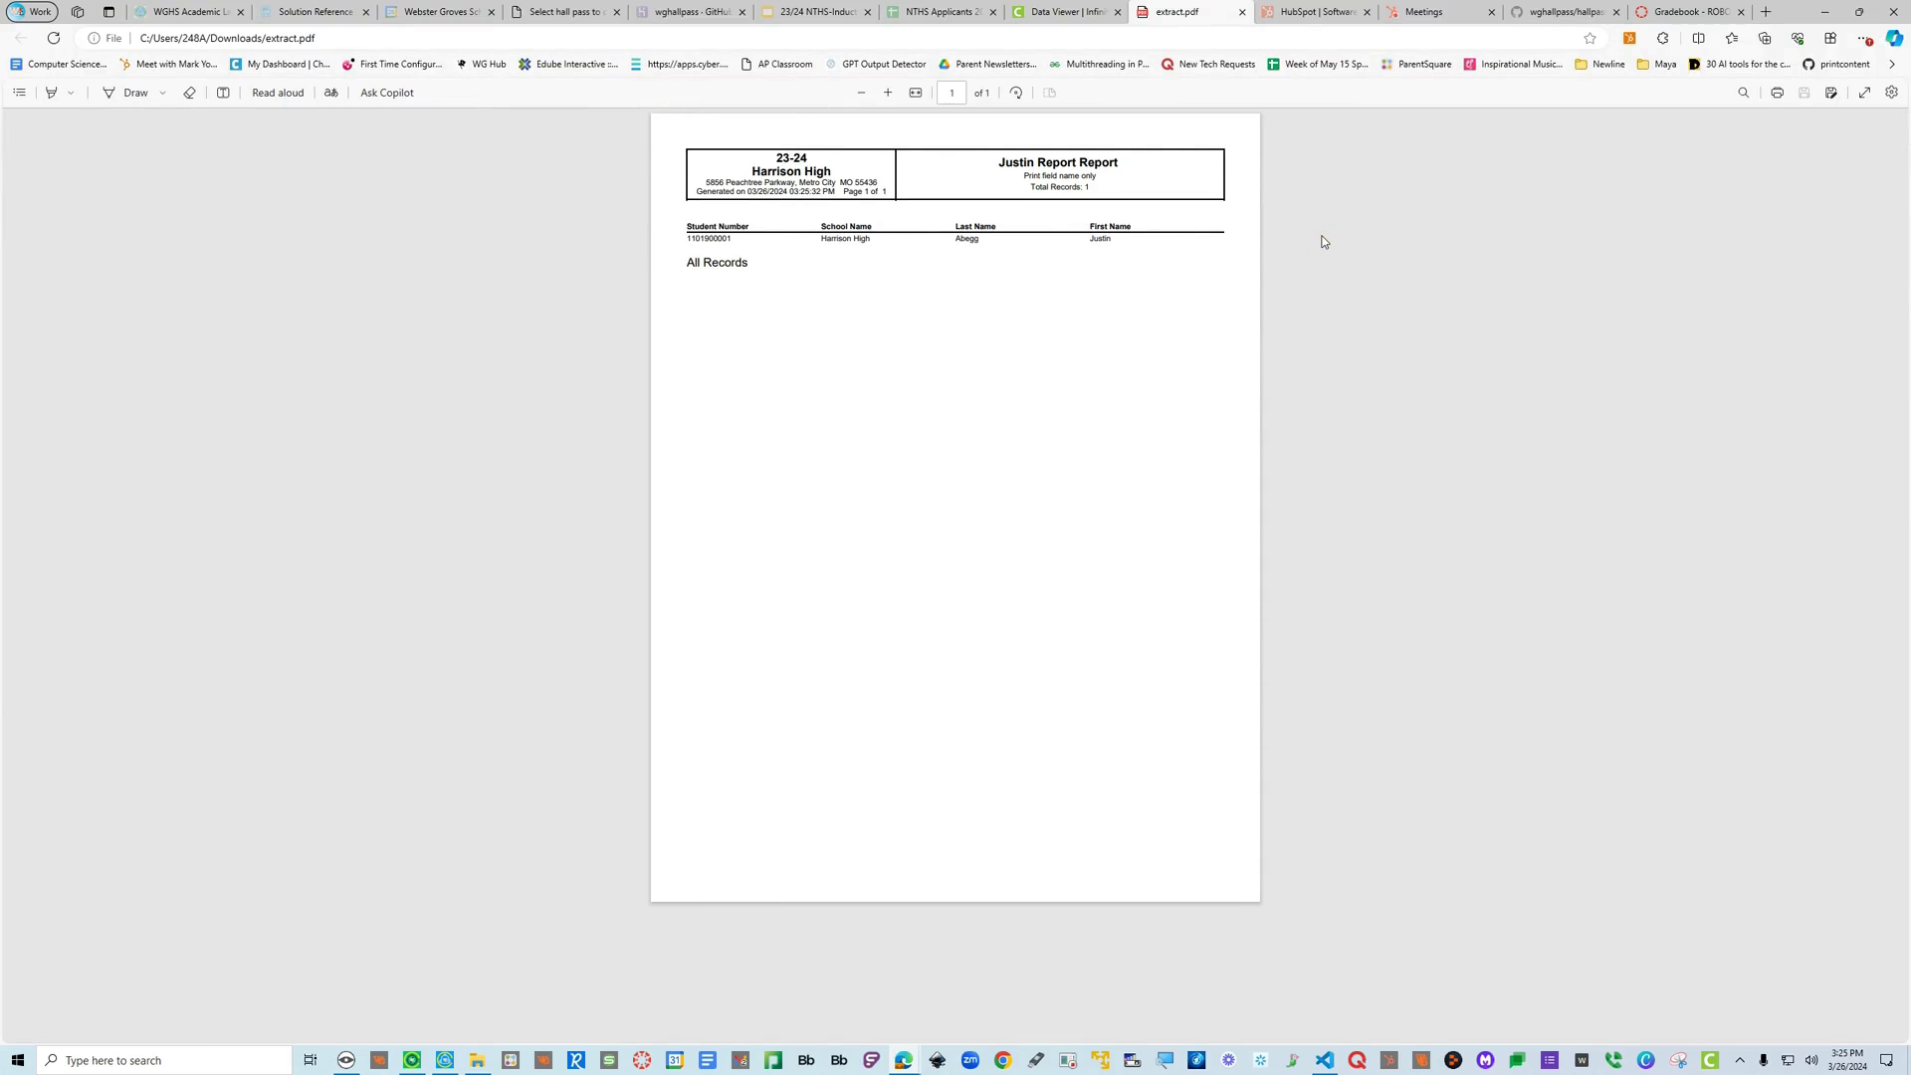
# Return to the Data Viewer tab and put the browser back in full screen
pyautogui.click(1070, 13)
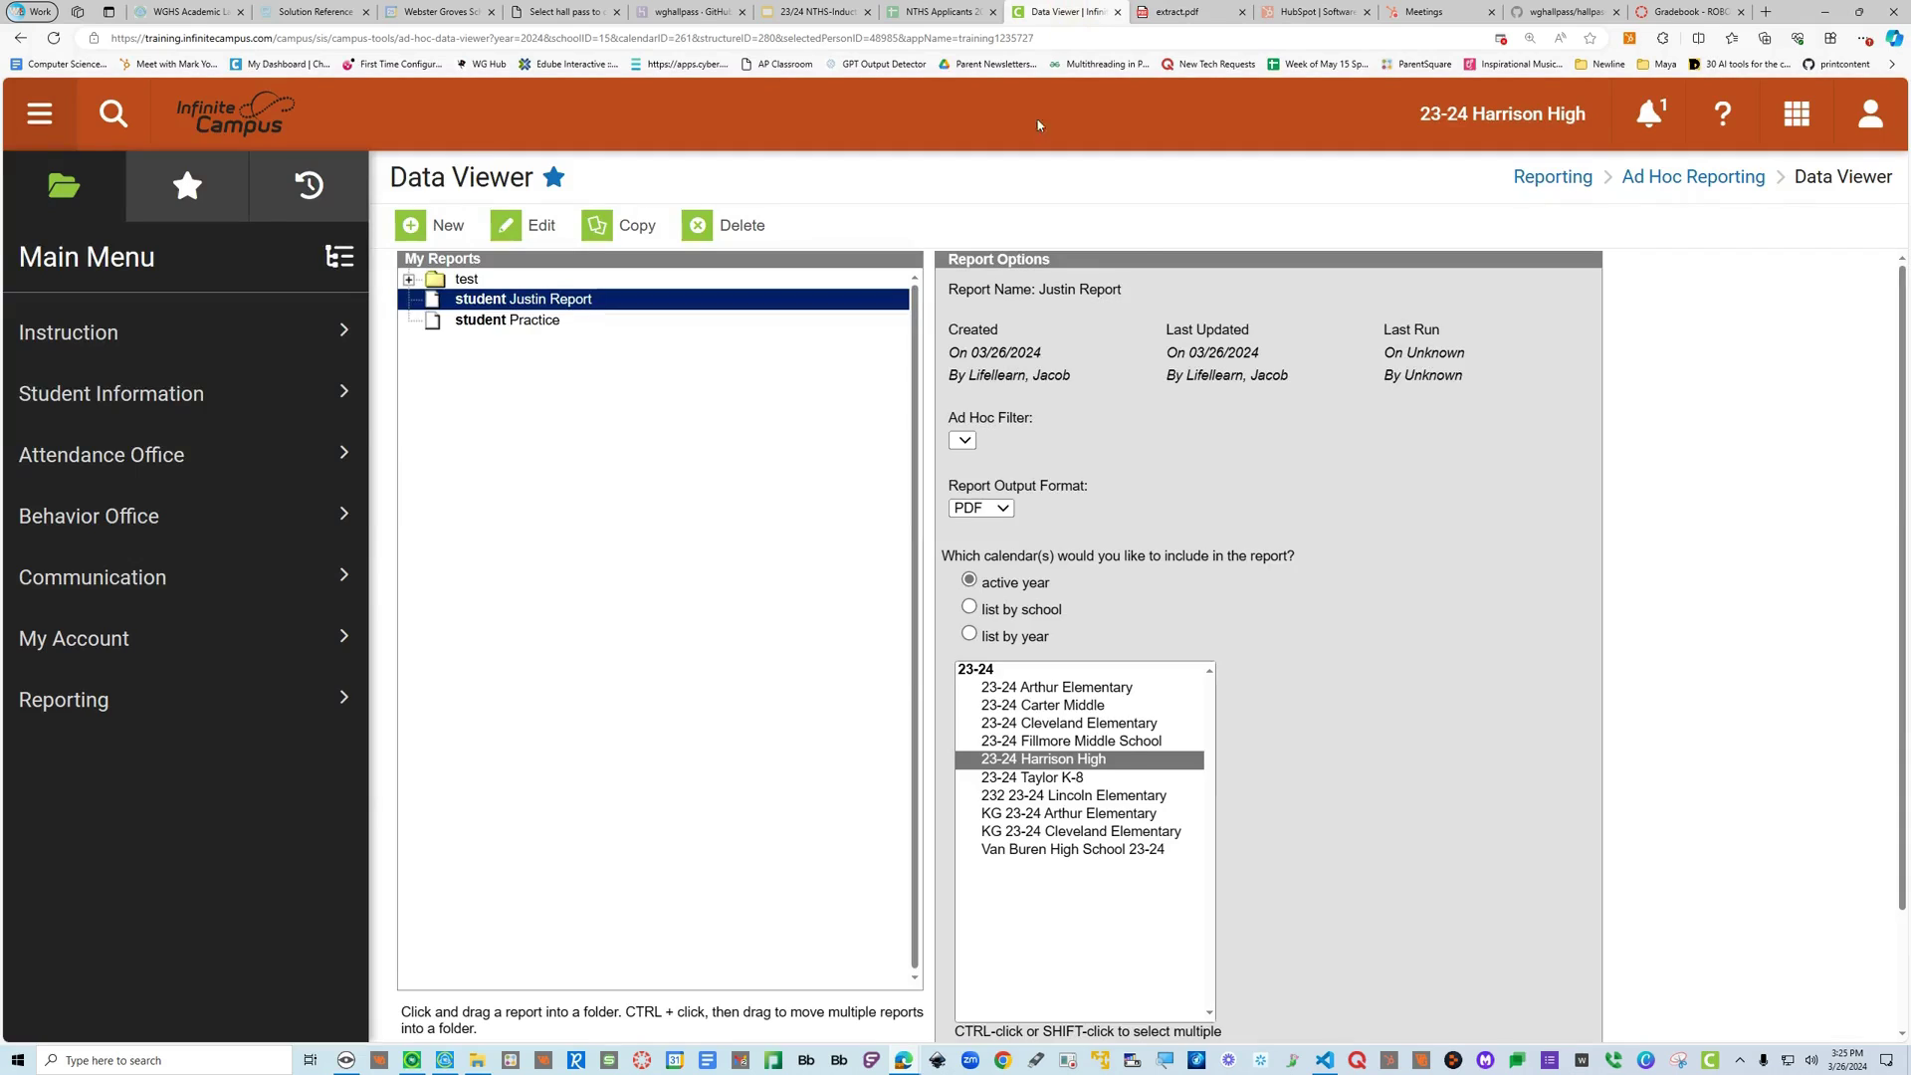
pyautogui.press('F11')
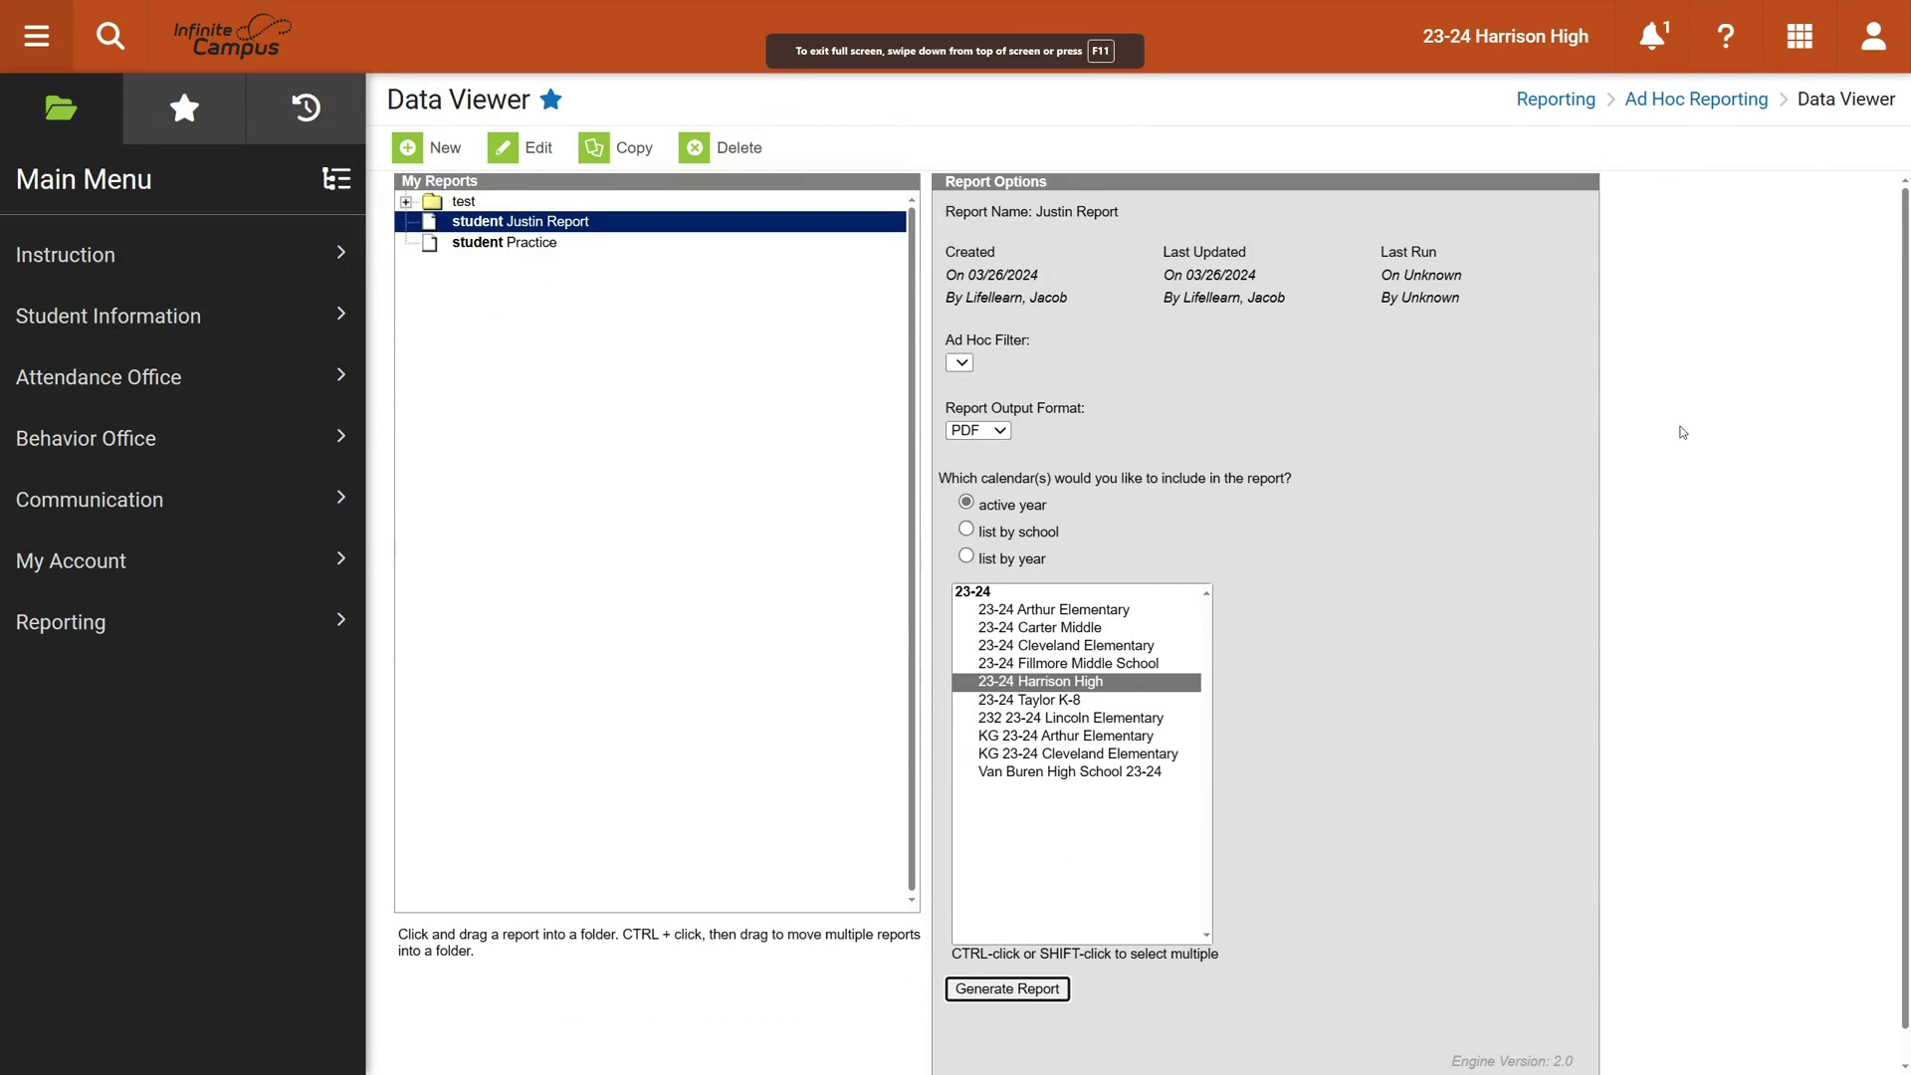